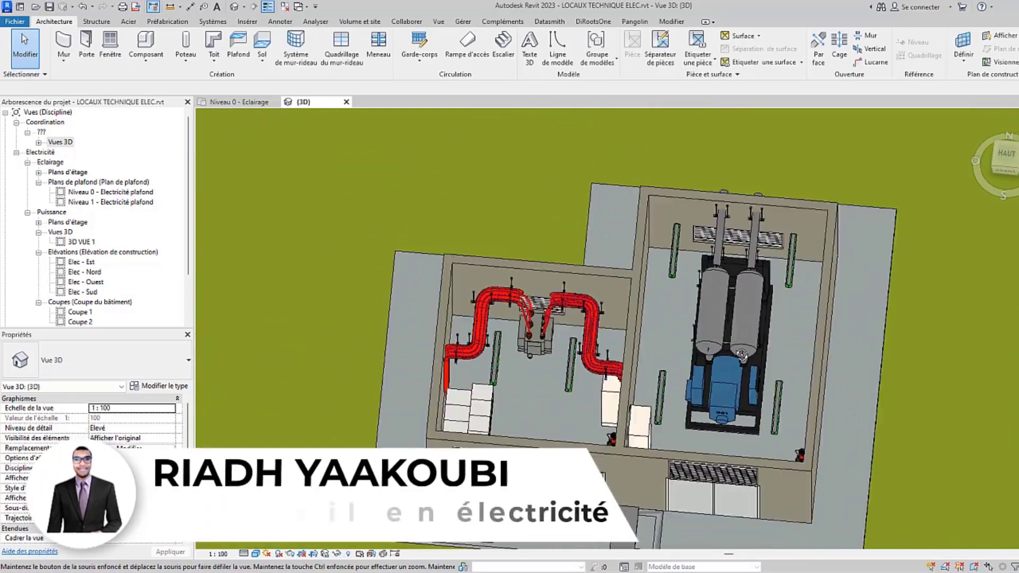
Examine the transformer room with its red cable trays and the adjoining generator room in the 3D view.
scroll(616, 298, "up", 8)
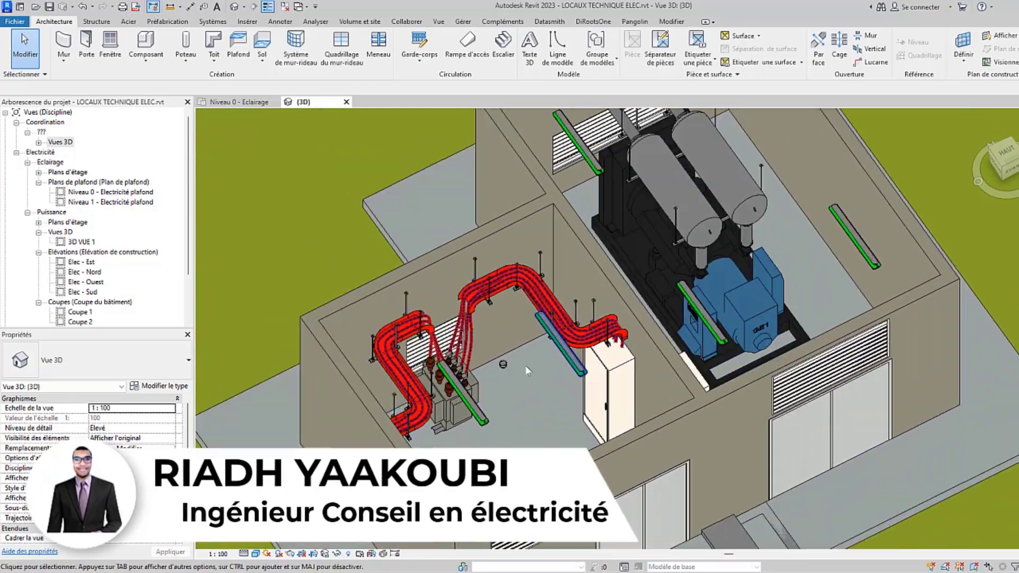
scroll(414, 419, "down", 4)
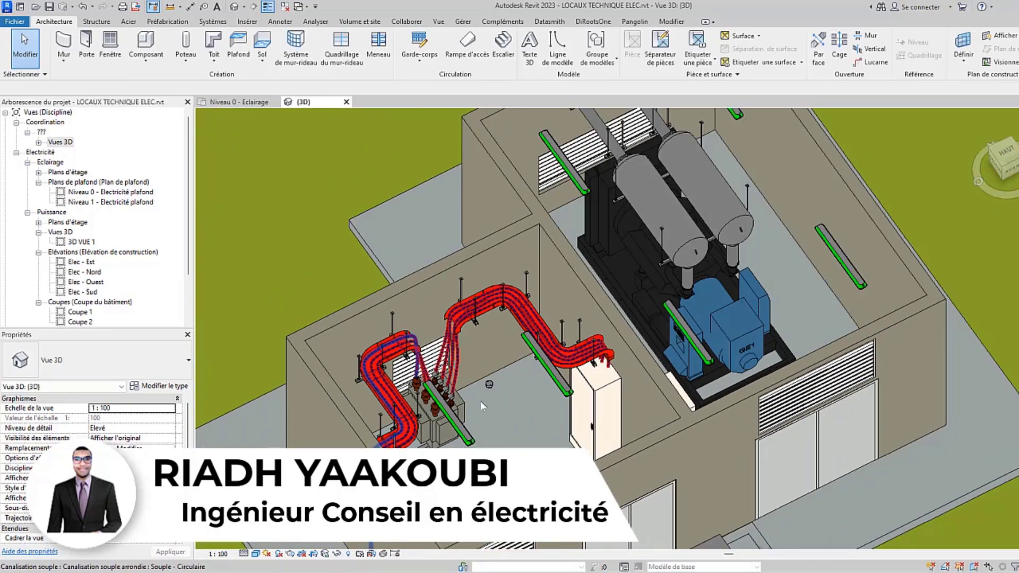
middle_click_drag(797, 286, 722, 313)
scroll(693, 251, "up", 3)
middle_click_drag(693, 252, 664, 314, "shift")
middle_click_drag(492, 297, 574, 204)
middle_click_drag(741, 268, 651, 276, "shift")
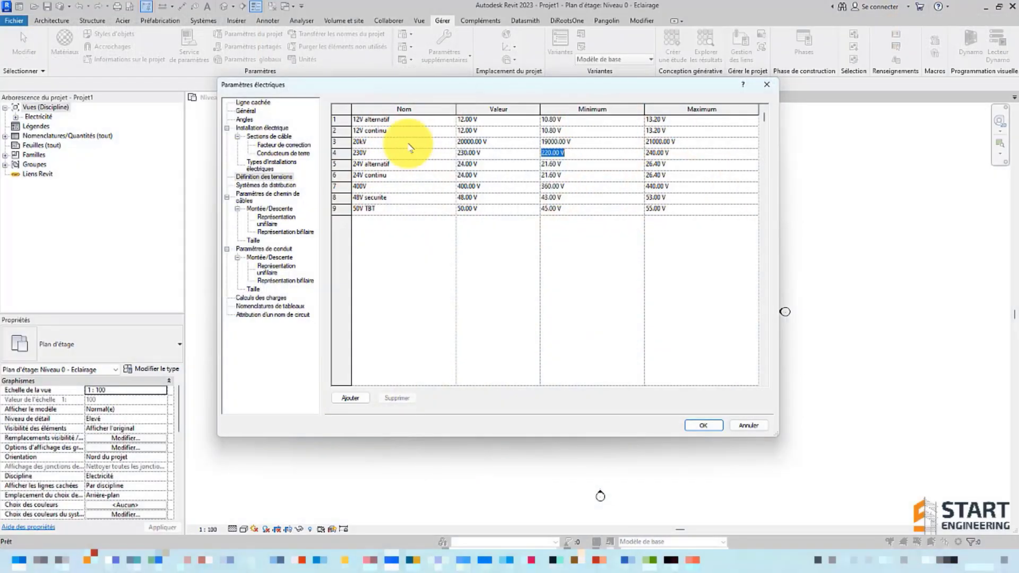
Review the distribution systems in the electrical settings, including the 230V AC and 400V AC rows and their simple voltages.
left_click(271, 194)
left_click(271, 186)
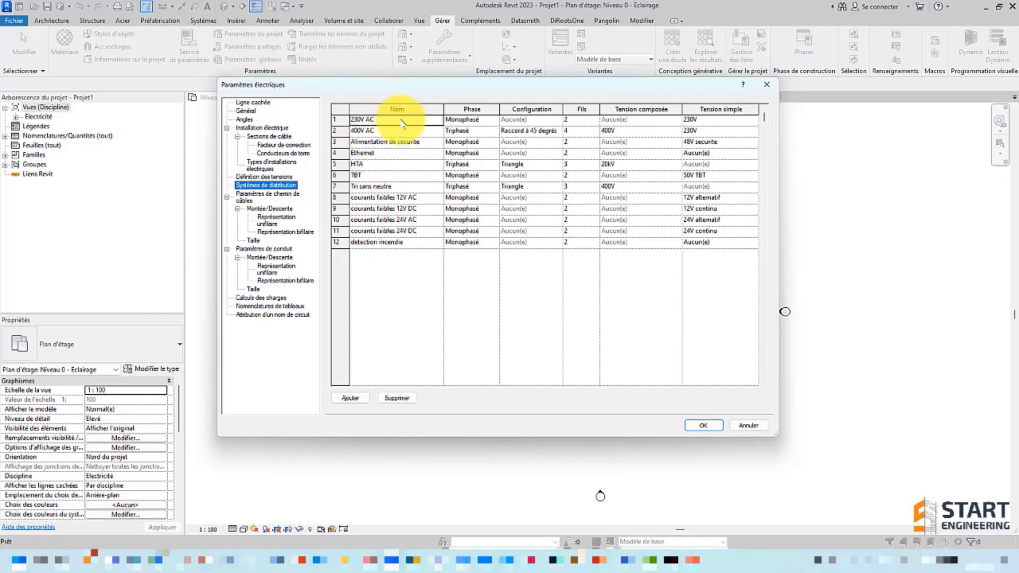
left_click(360, 133)
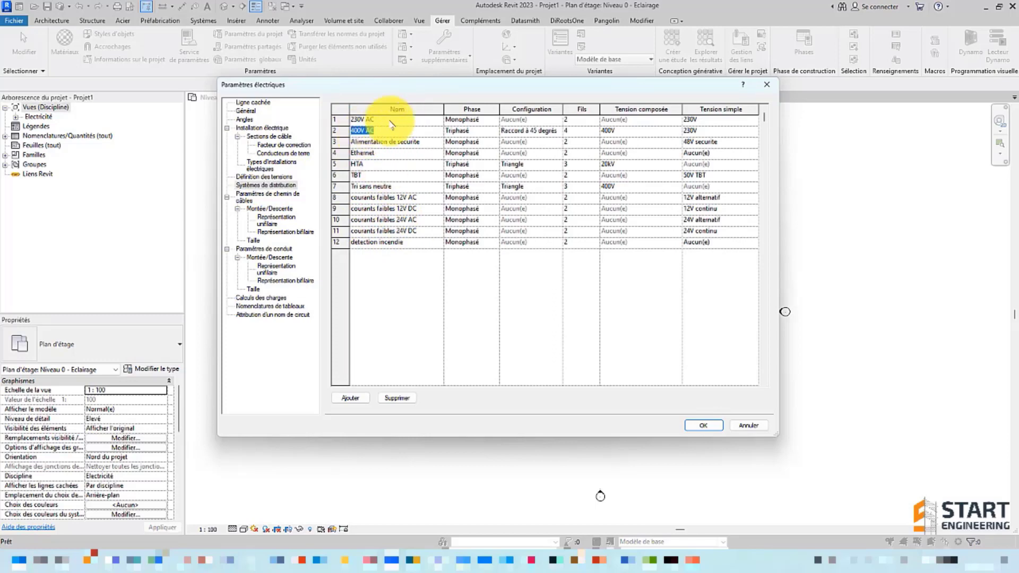
left_click(493, 122)
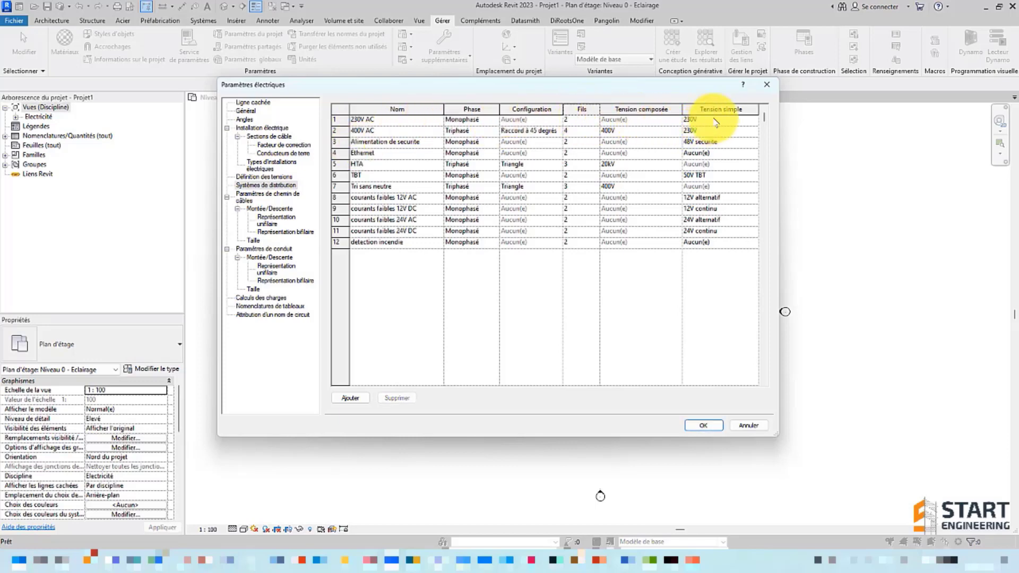
left_click(755, 121)
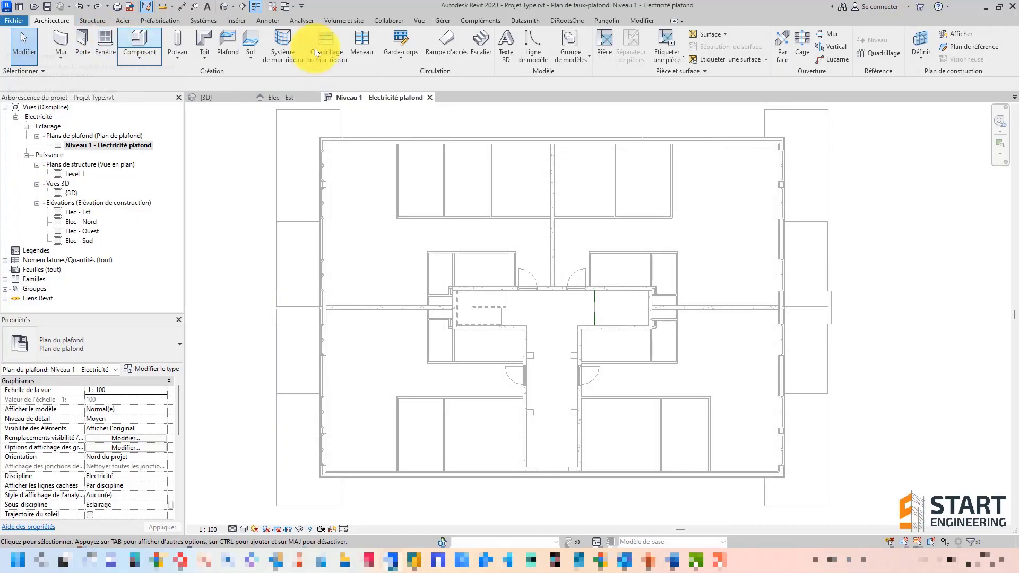
Open the keyboard shortcuts settings from the user interface options.
left_click(419, 21)
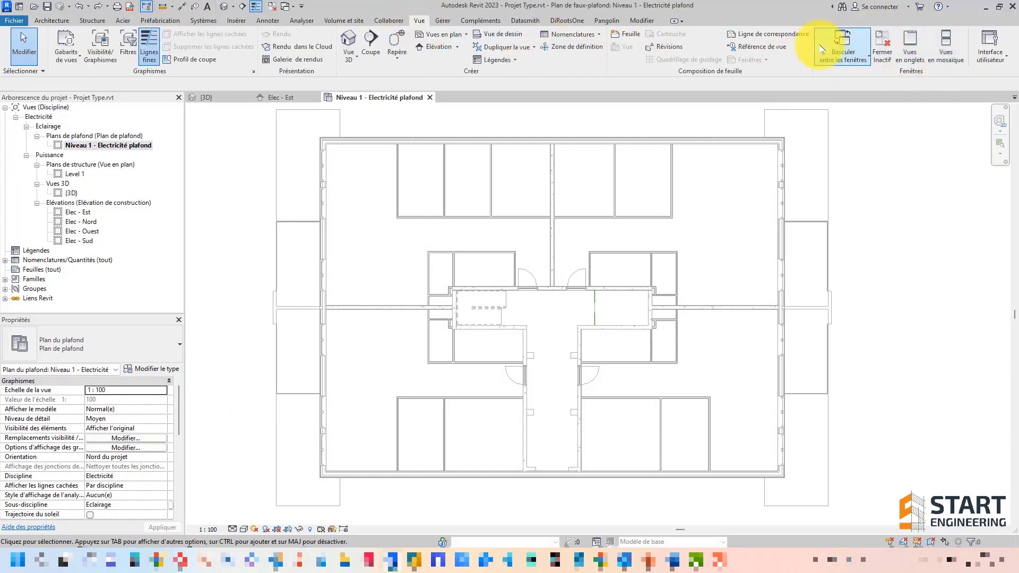
left_click(994, 63)
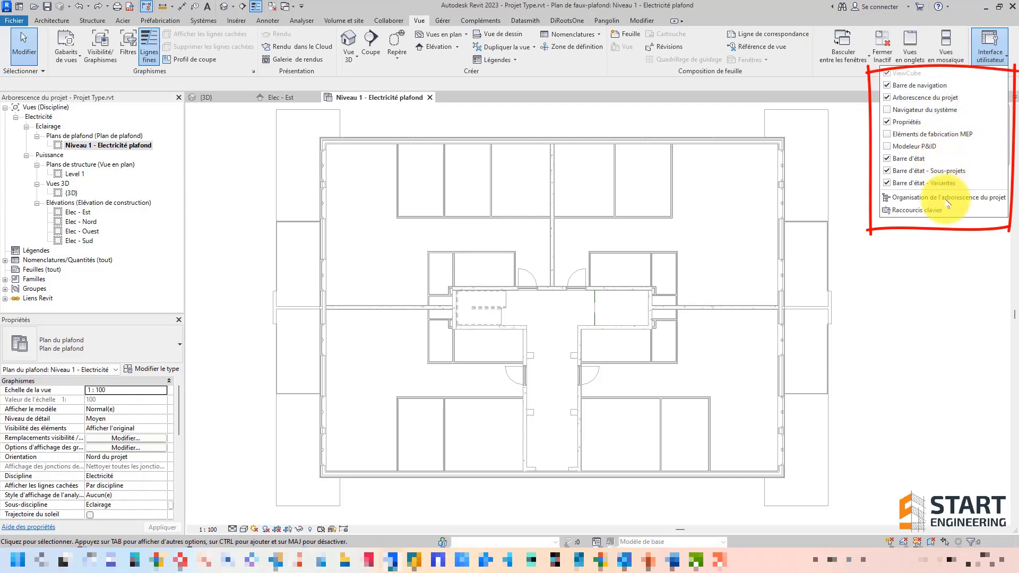
left_click(921, 213)
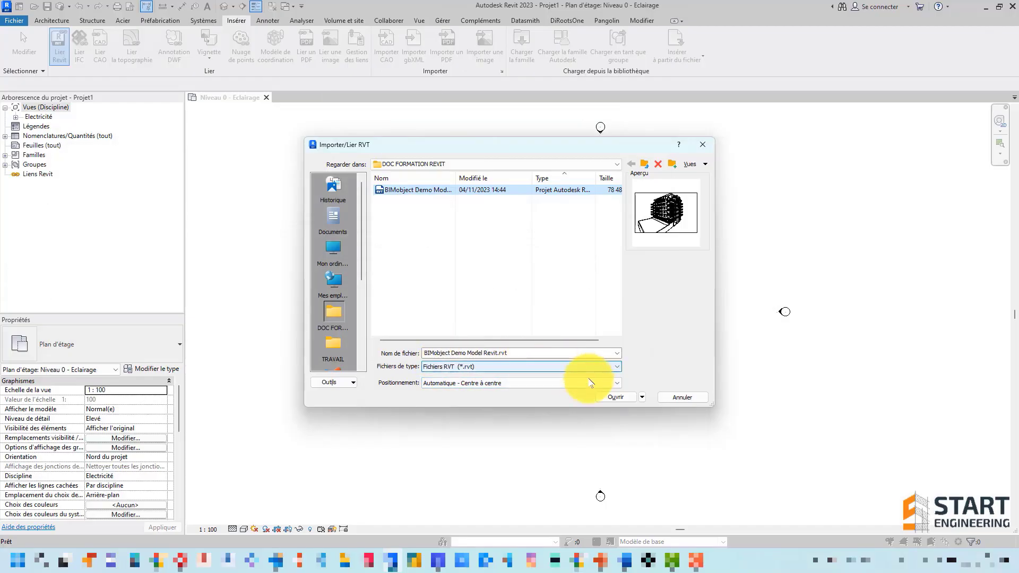
Link BIMobject Demo Model Revit.rvt with automatic centre-to-centre positioning and select its entry in the link manager.
left_click(470, 383)
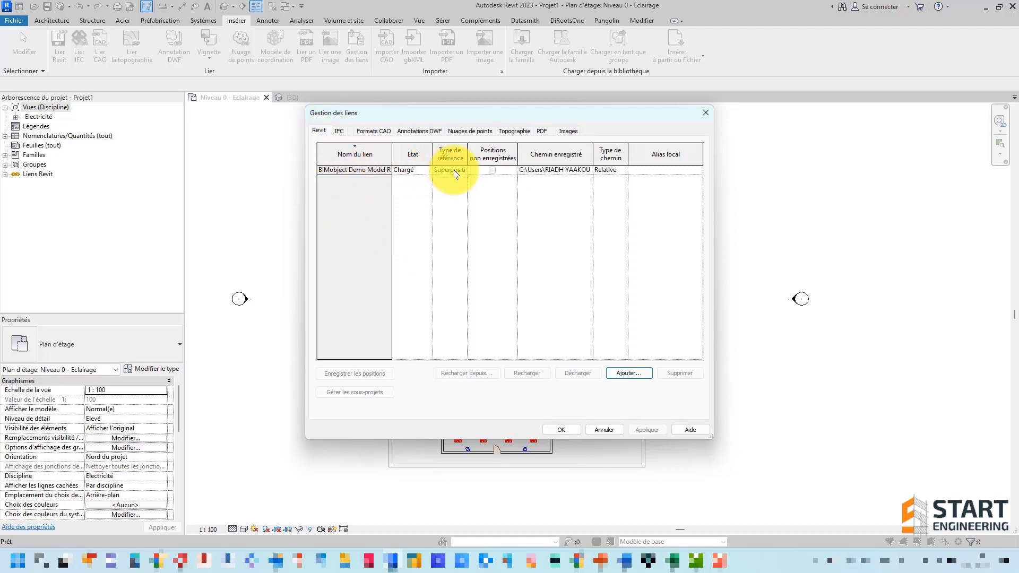
left_click(334, 170)
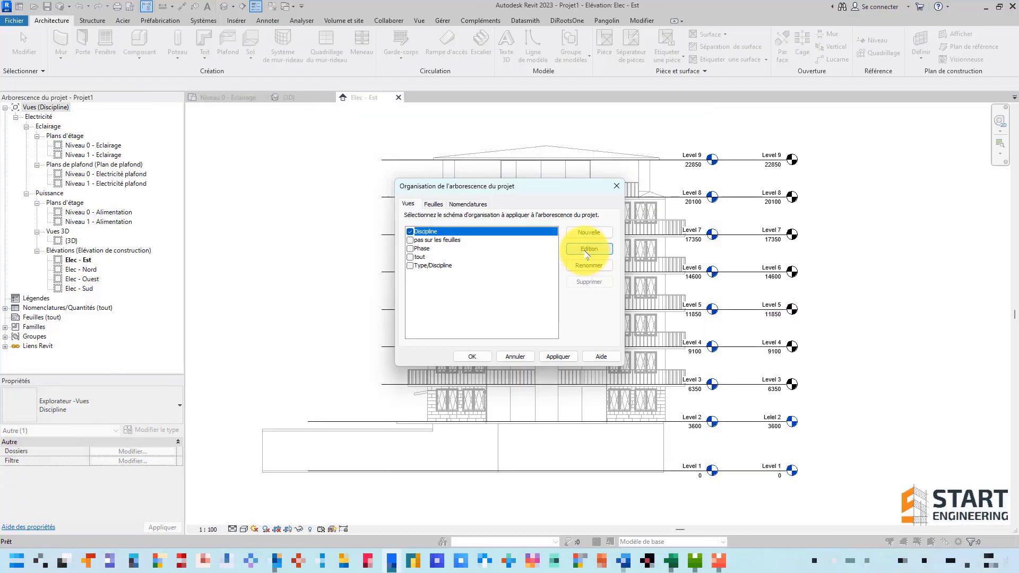
Open the Discipline project browser scheme for editing and view its grouping and sorting rules.
left_click(587, 248)
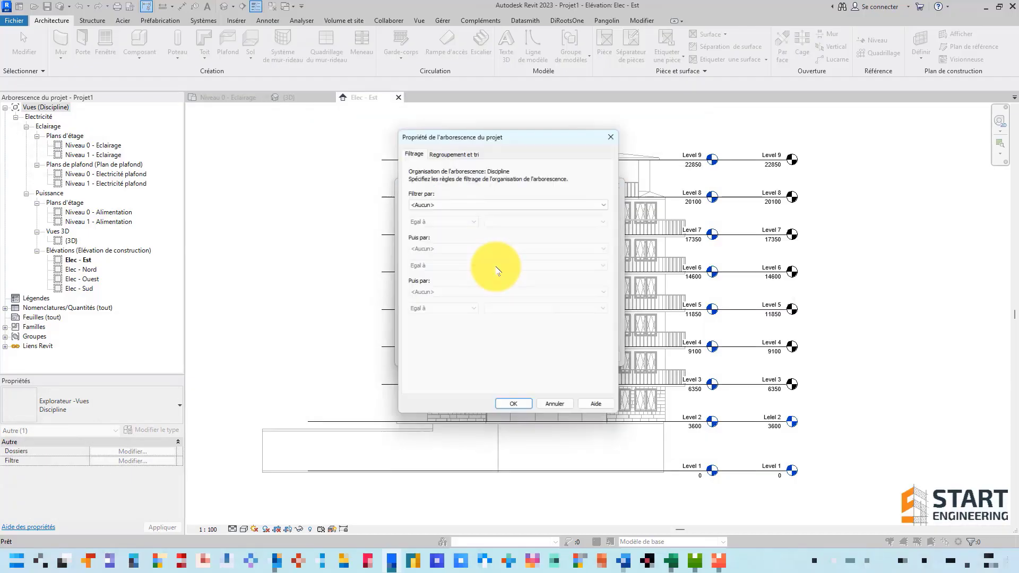
left_click(459, 150)
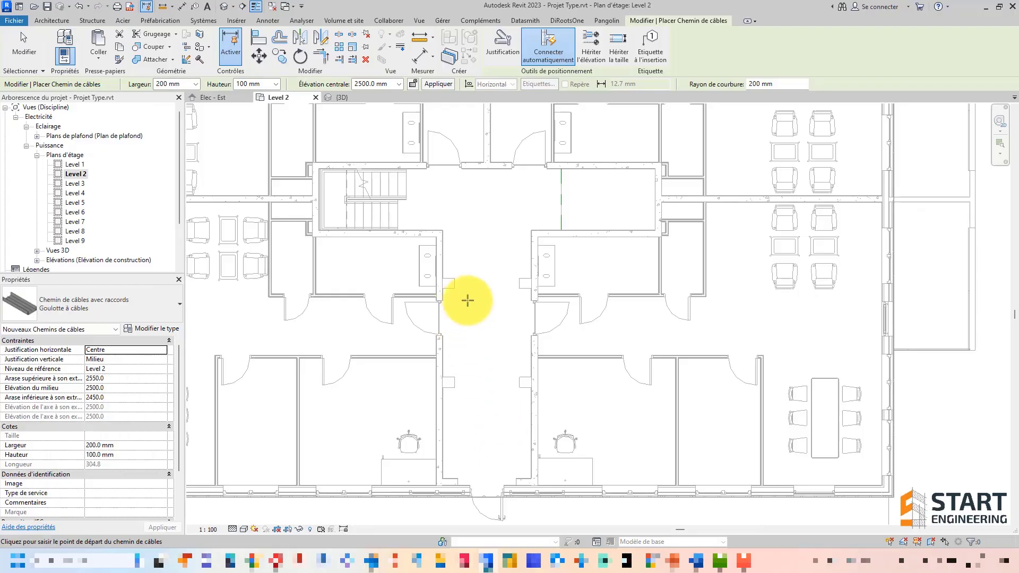
Draw an L-shaped cable tray, 200 mm wide and 100 mm high at 2500 mm elevation, from beside the stairwell door along the corridor.
middle_click_drag(467, 299, 485, 458)
middle_click_drag(515, 275, 696, 276)
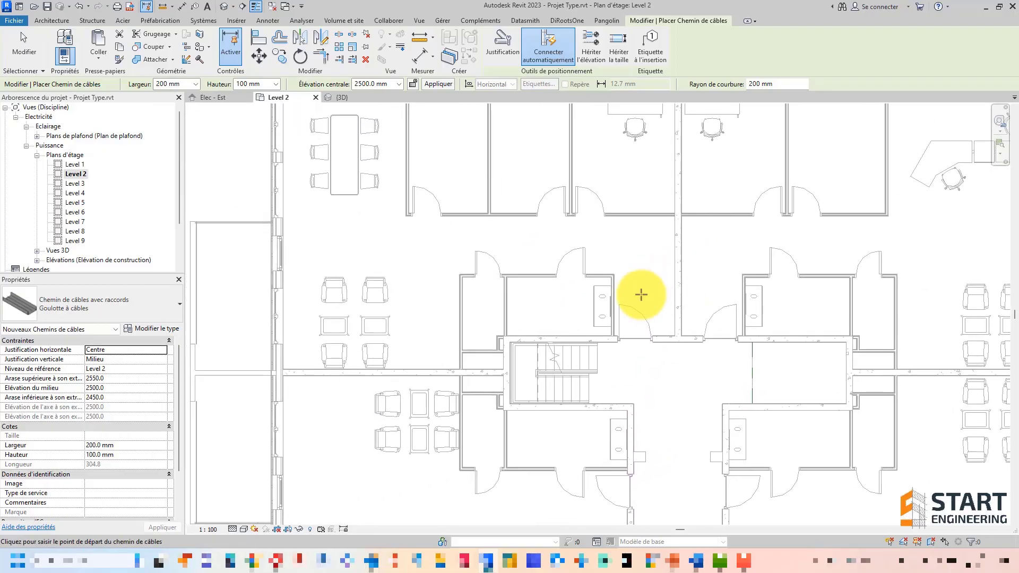
left_click(660, 328)
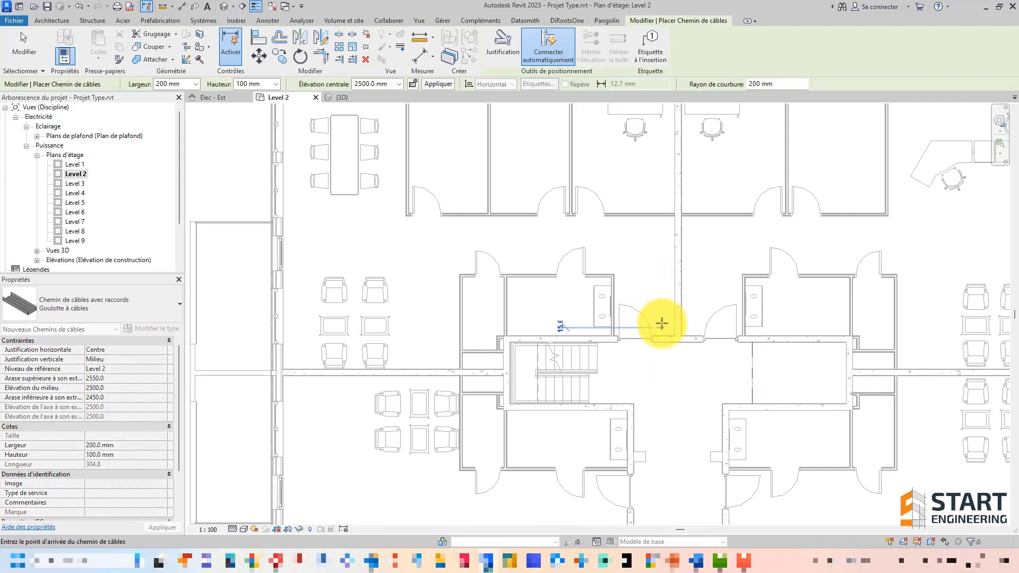
left_click(658, 239)
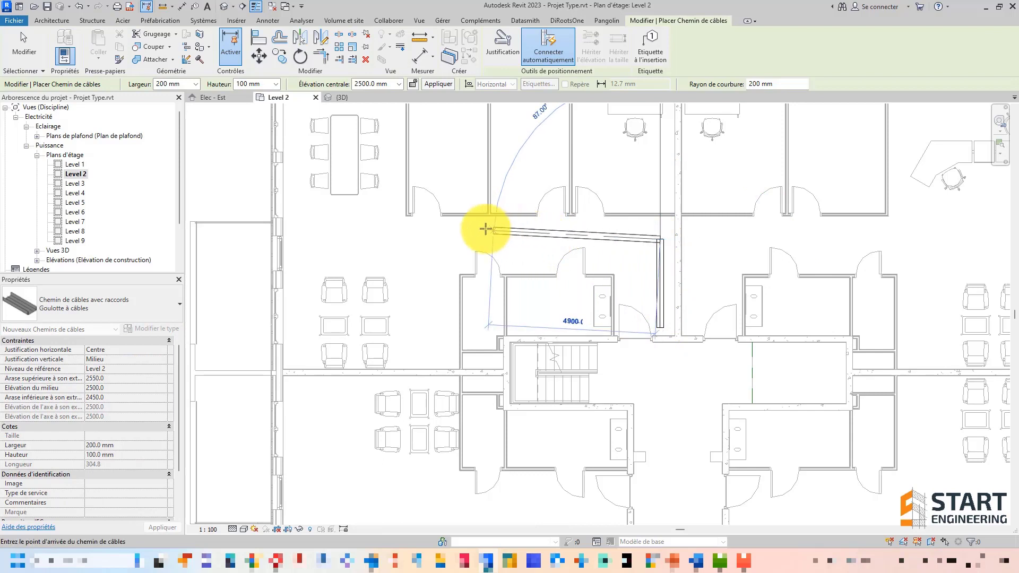
left_click(428, 238)
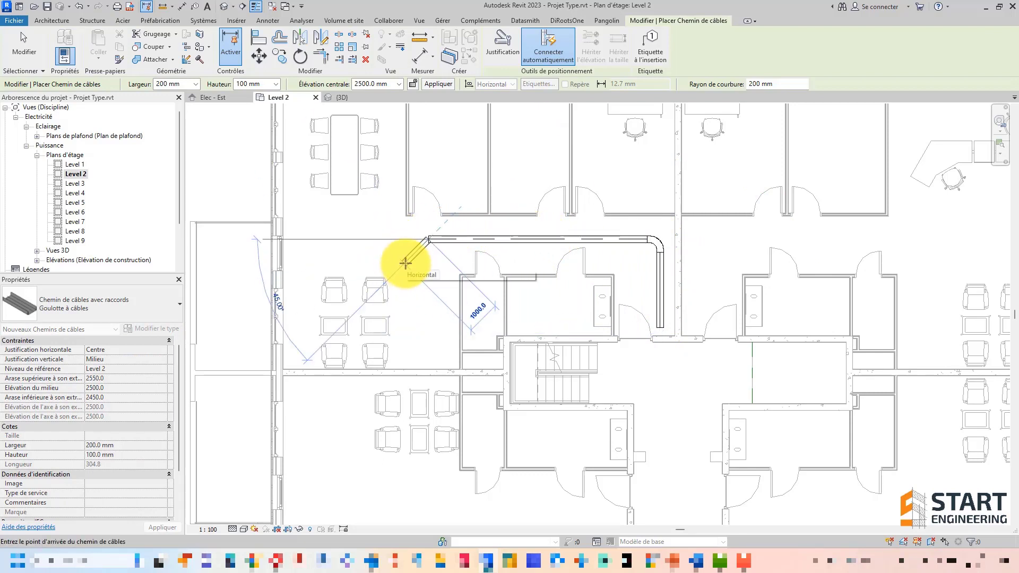
key("Escape")
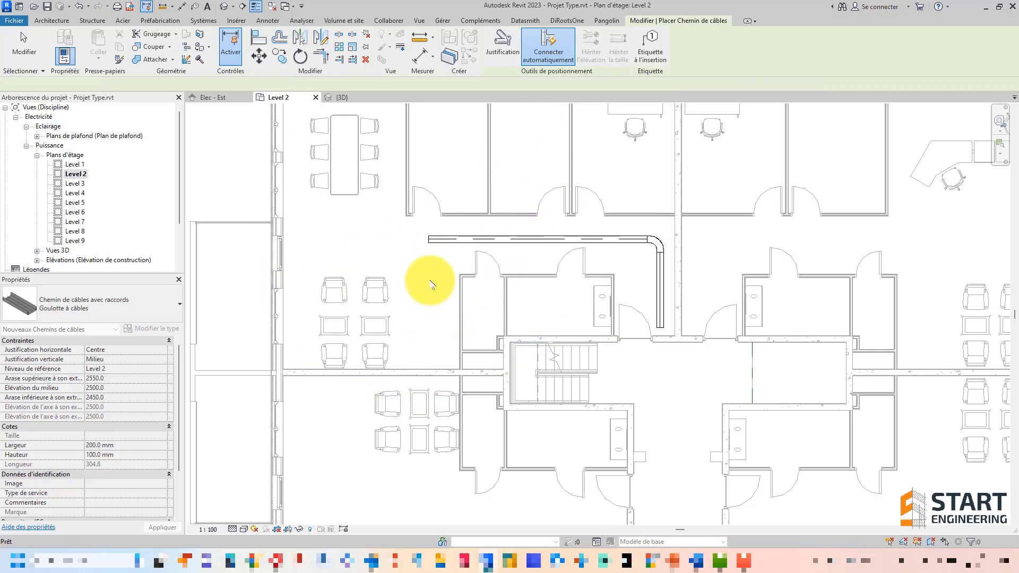
key("Escape")
scroll(619, 261, "up", 3)
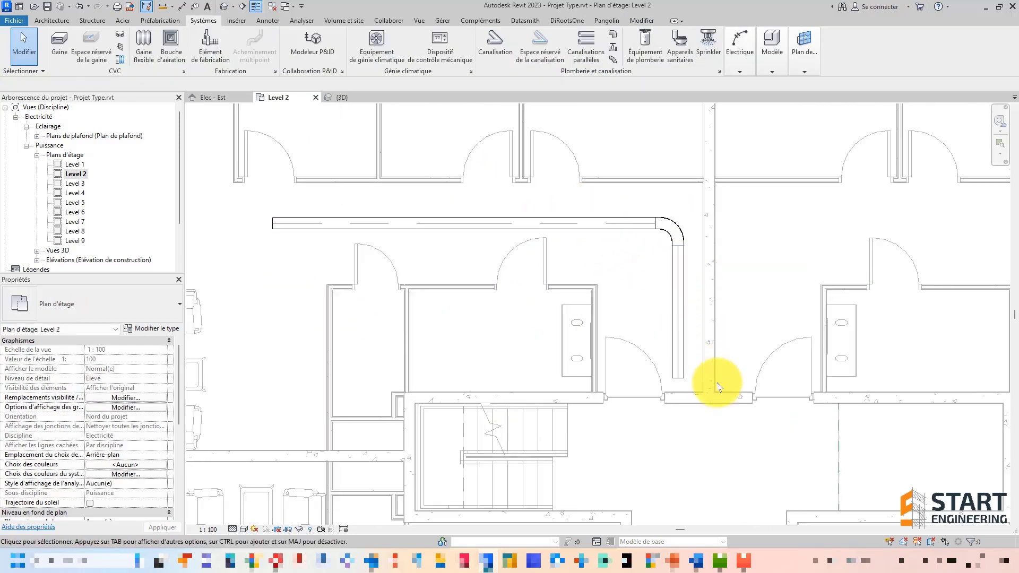
scroll(712, 382, "up", 3)
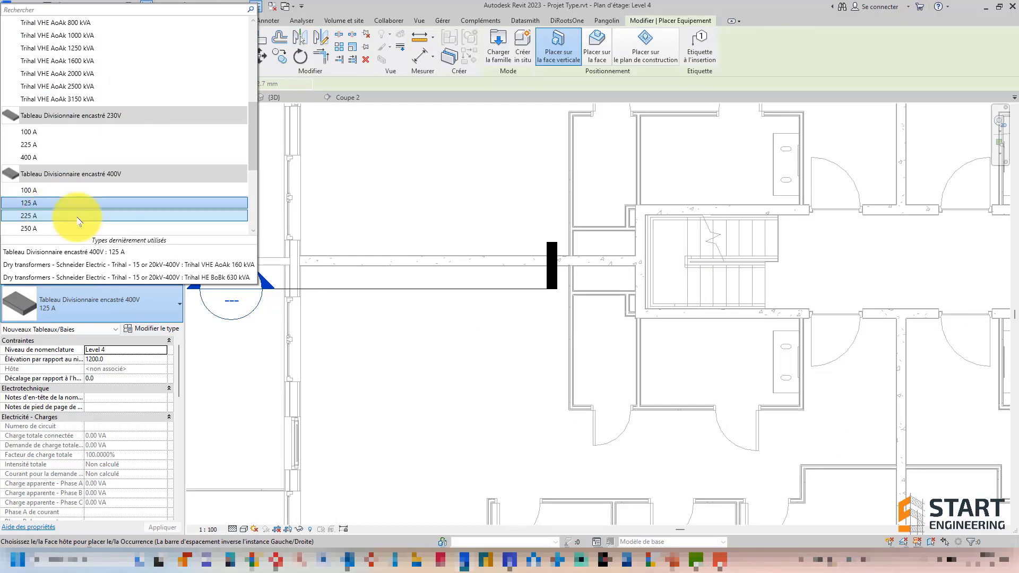
Place a 100 A Tableau Divisionnaire encastré 400V on the vertical face of the horizontal wall on Level 4.
left_click(49, 191)
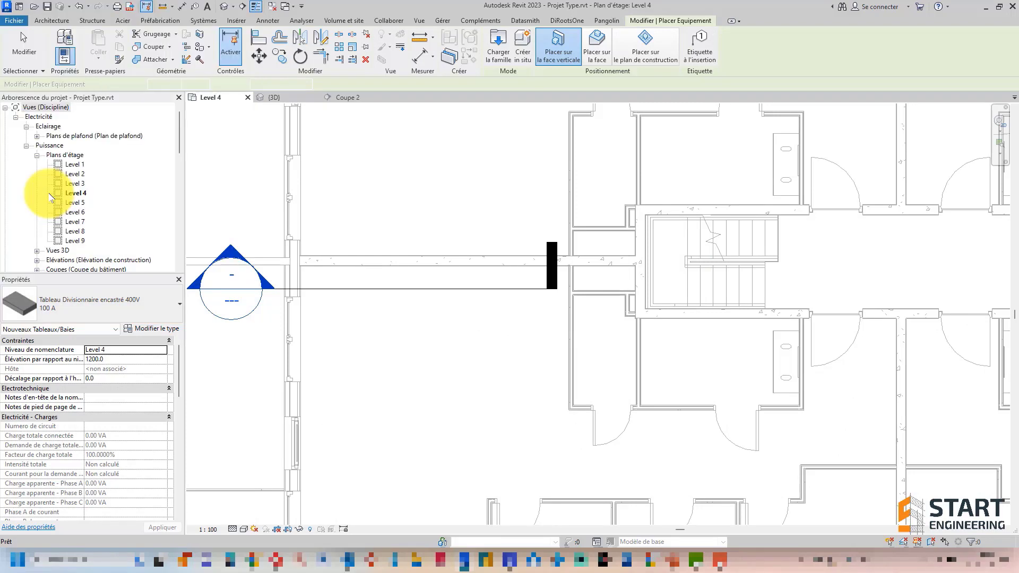
scroll(399, 279, "up", 2)
scroll(453, 244, "down", 1)
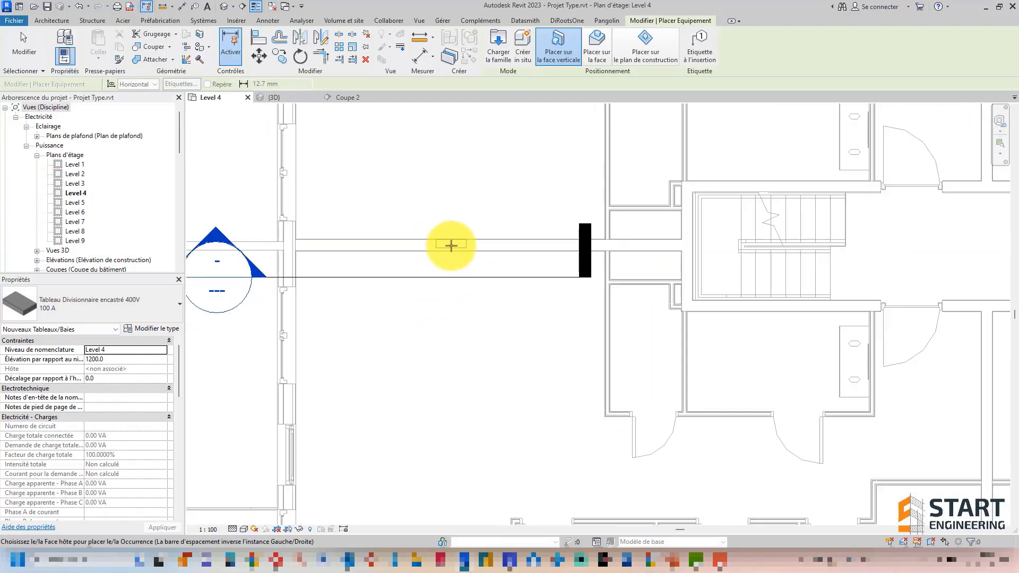
scroll(374, 247, "up", 2)
scroll(435, 260, "down", 1)
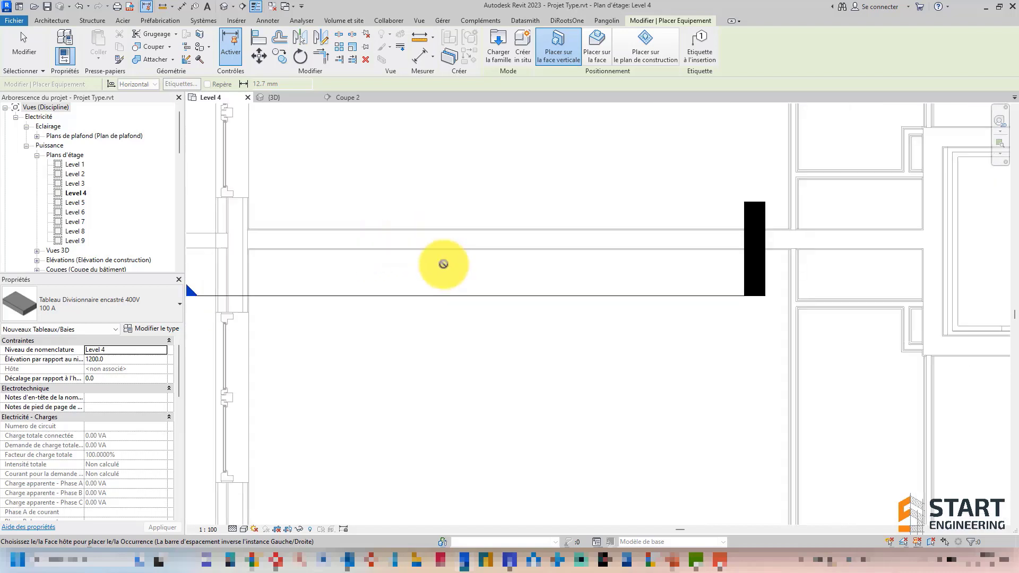
scroll(398, 249, "up", 2)
scroll(445, 238, "up", 2)
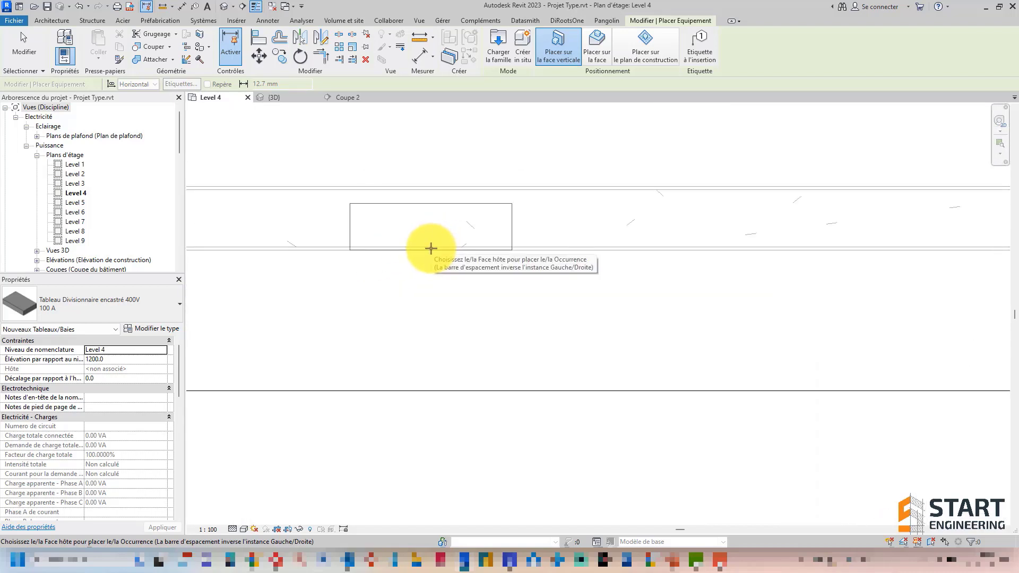
scroll(558, 296, "down", 3)
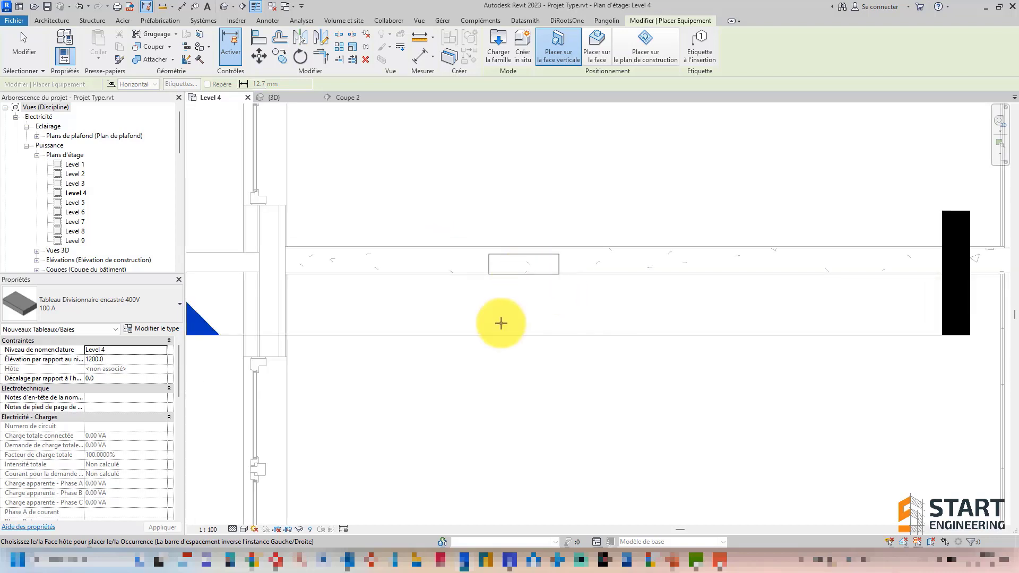
key("Escape")
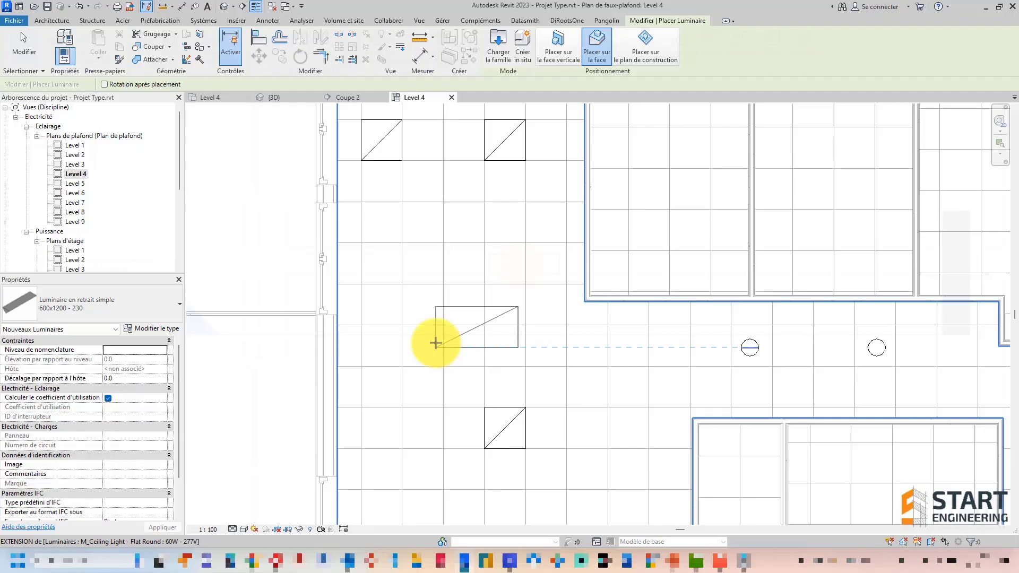
Rotate the 600x1200 - 230 recessed luminaire to run vertically and place it on the large room's ceiling between the square luminaires.
key("space")
key("space")
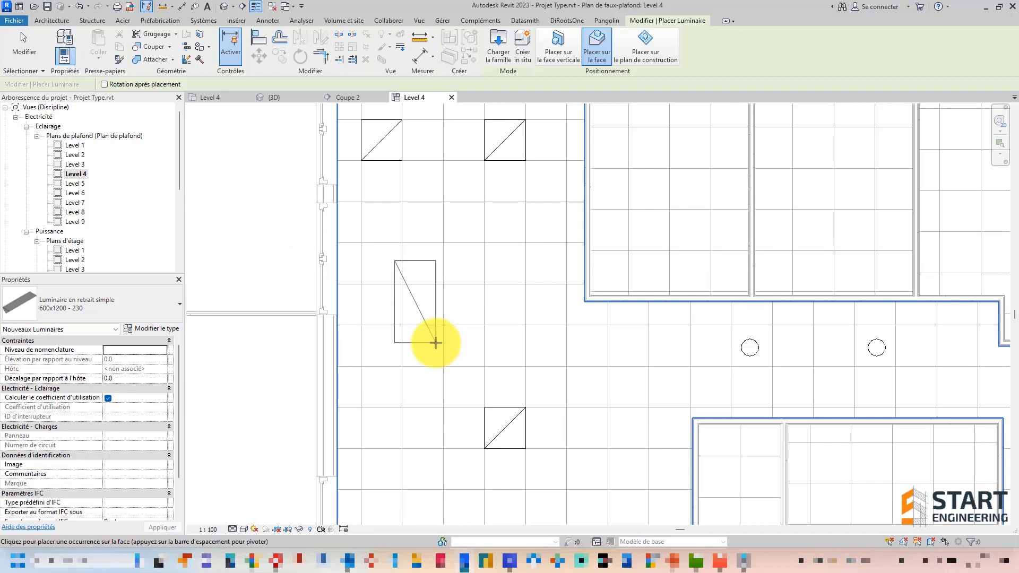
middle_click_drag(494, 364, 530, 291)
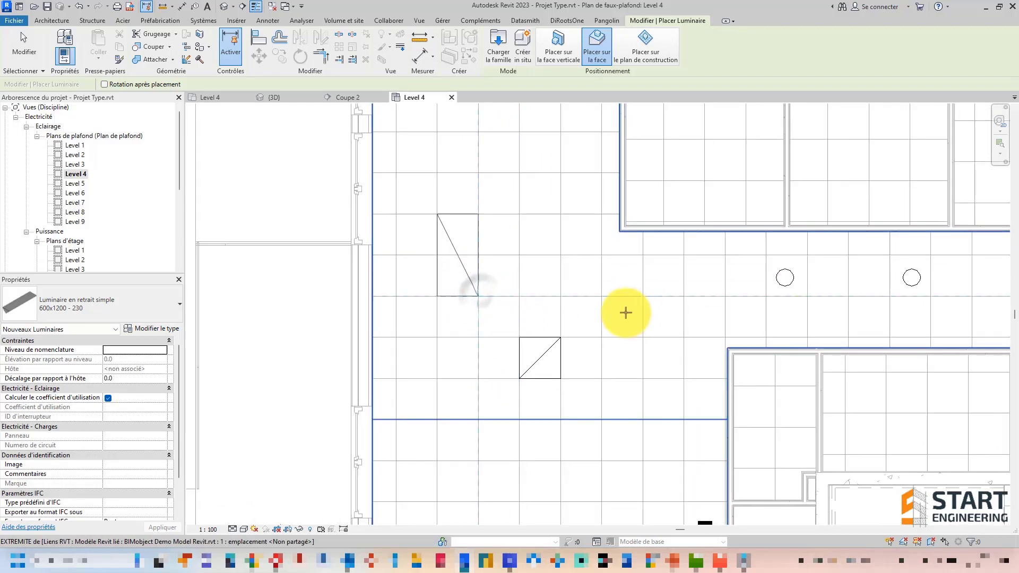
scroll(519, 314, "down", 3)
middle_click_drag(664, 346, 519, 307)
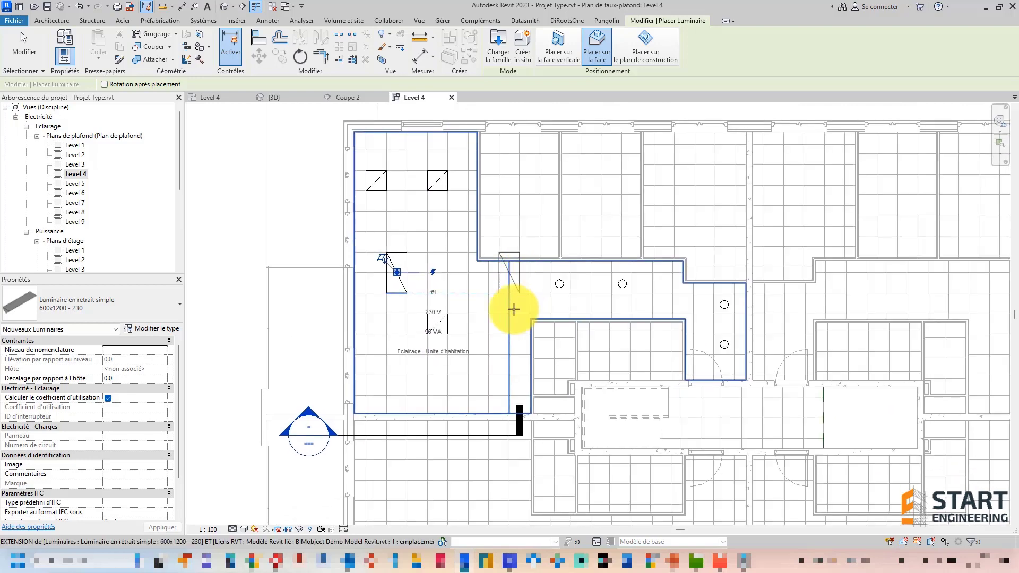
Place a second vertical 600x1200 - 230 luminaire on the ceiling of the adjoining small room and end the placement.
scroll(553, 170, "up", 3)
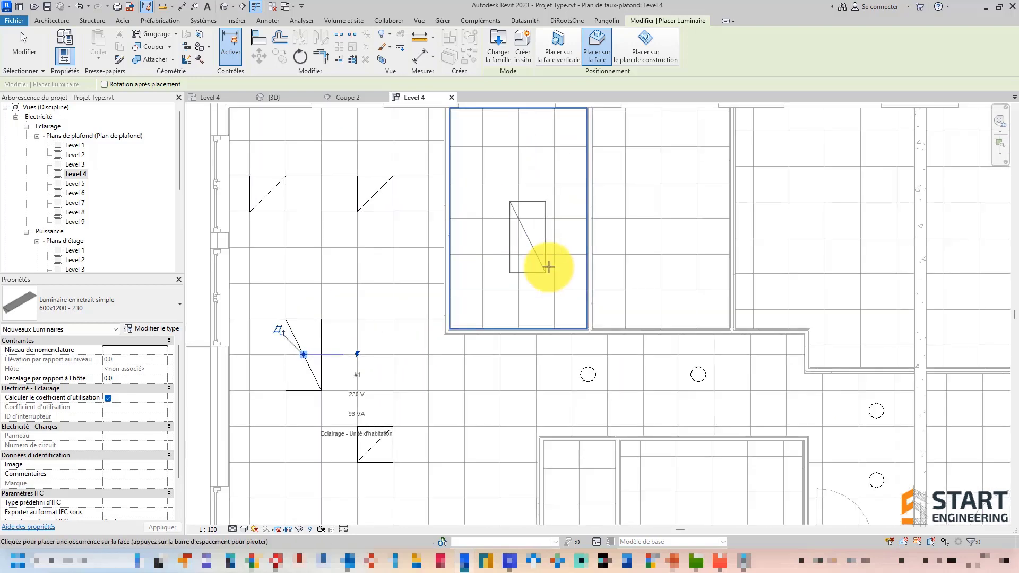
left_click(554, 252)
scroll(531, 218, "down", 3)
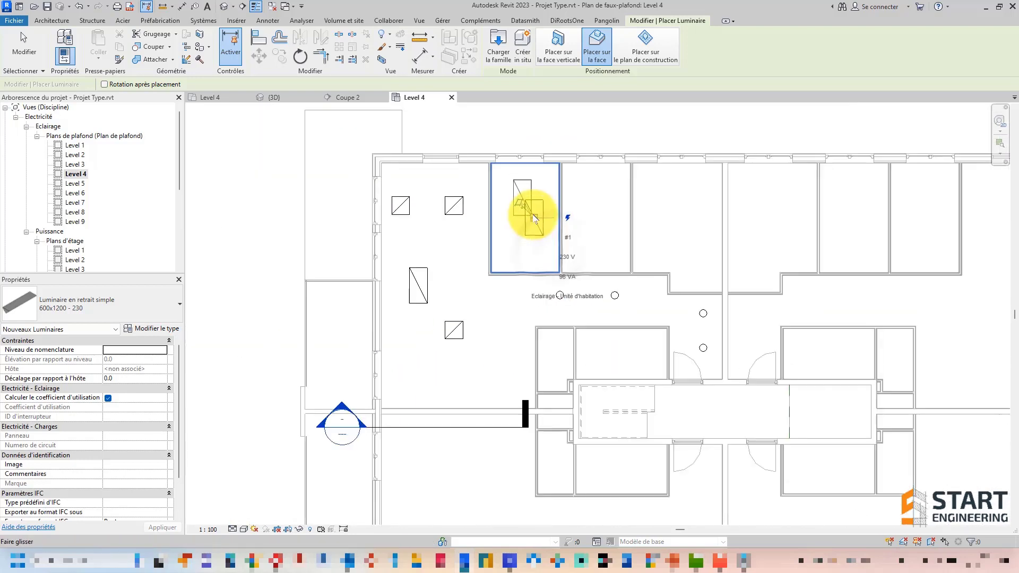
key("Escape")
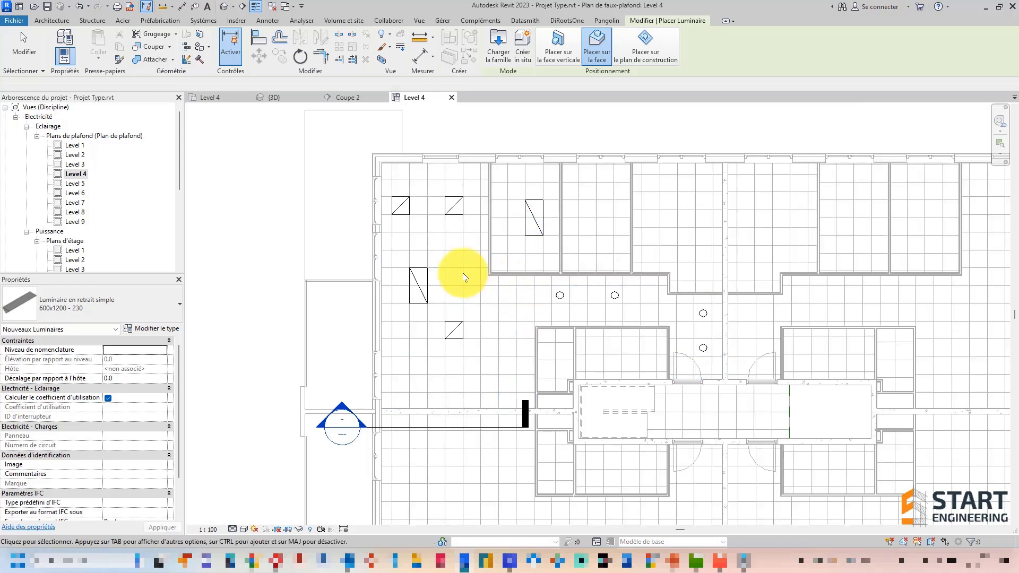
key("Escape")
scroll(446, 196, "down", 1)
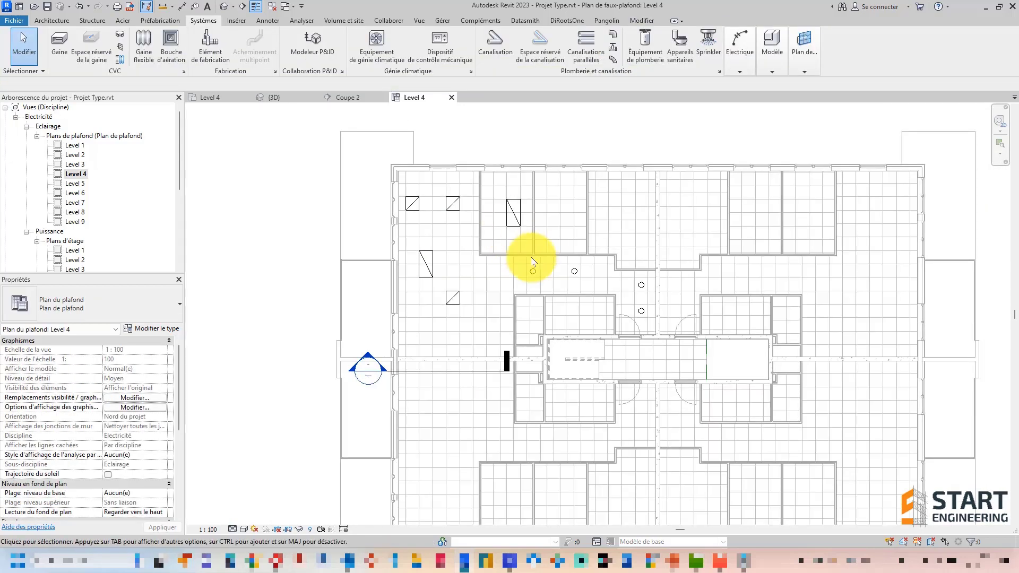
middle_click_drag(555, 337, 530, 307)
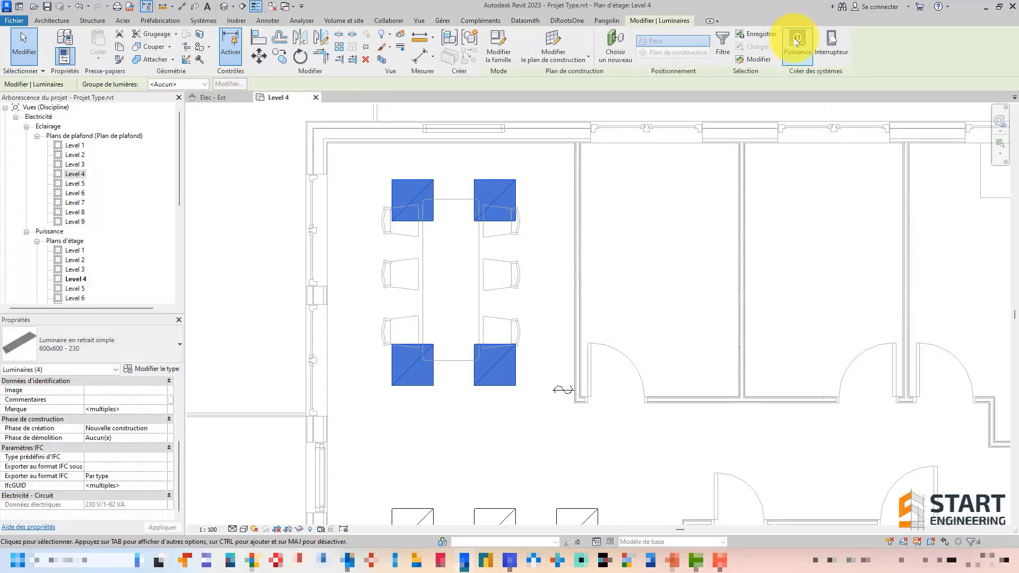
Create a power circuit for the four 600x600 - 230 luminaires above the meeting table and convert it to arc wires.
left_click(796, 35)
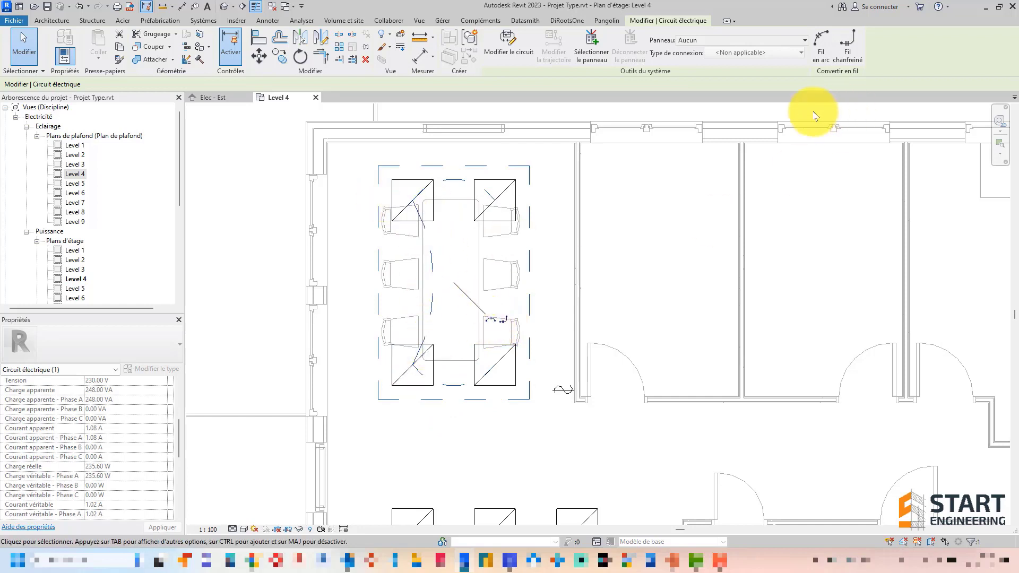
left_click(848, 62)
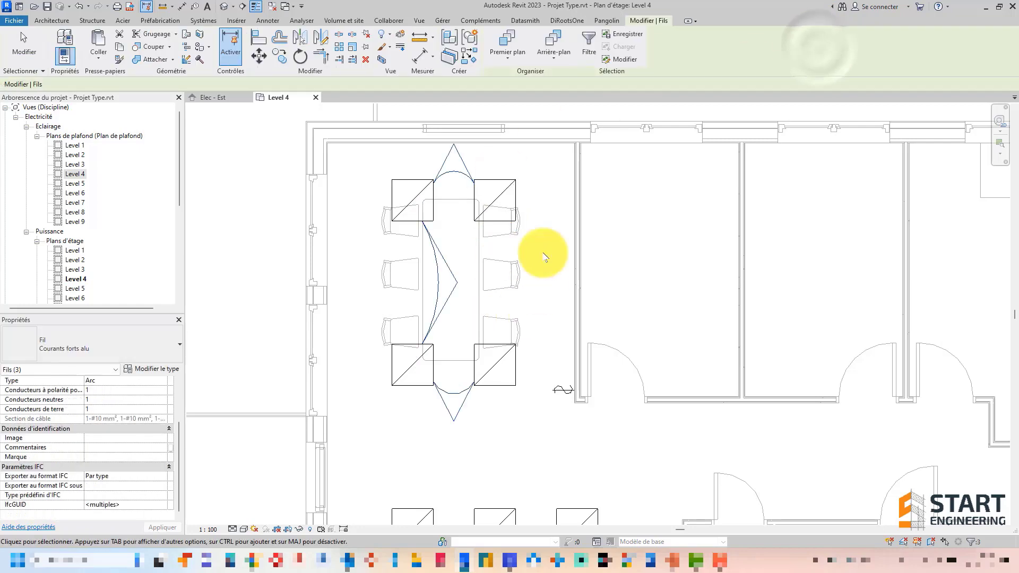
left_click(514, 430)
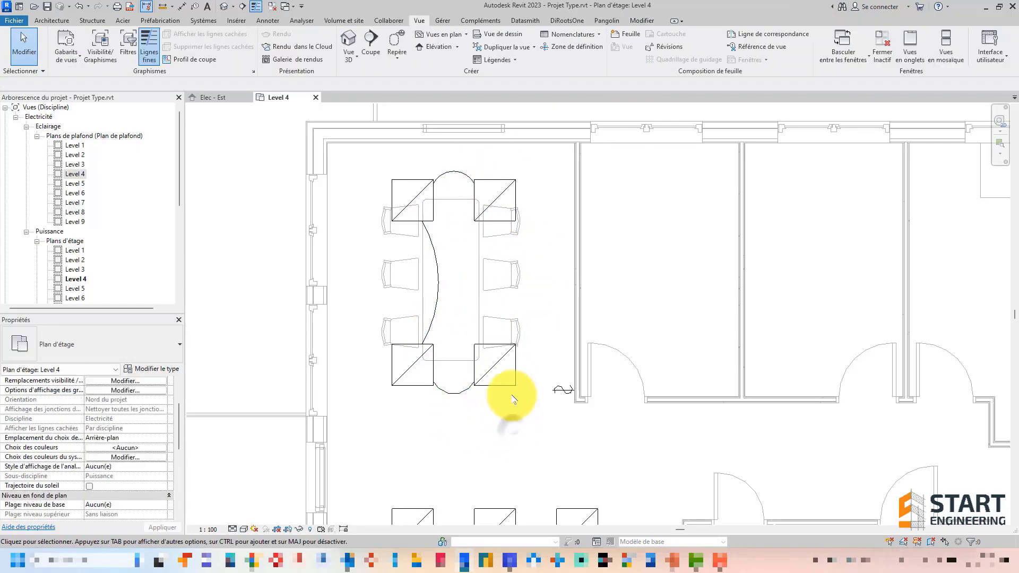
left_click(558, 396)
left_click(496, 429)
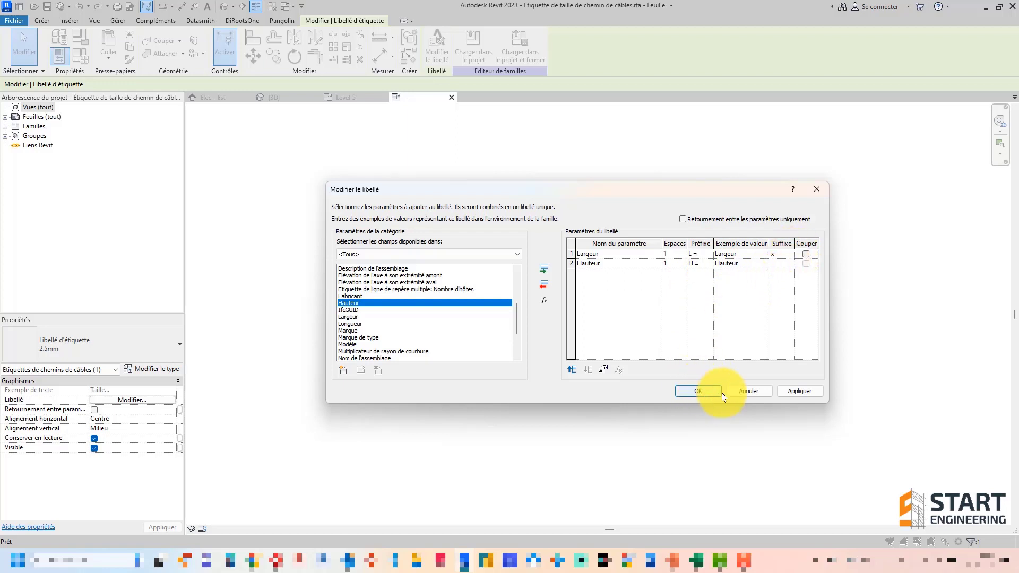
Apply the cable tray tag label combining Largeur with prefix "L =" and suffix "x", and Hauteur with prefix "H =".
left_click(800, 392)
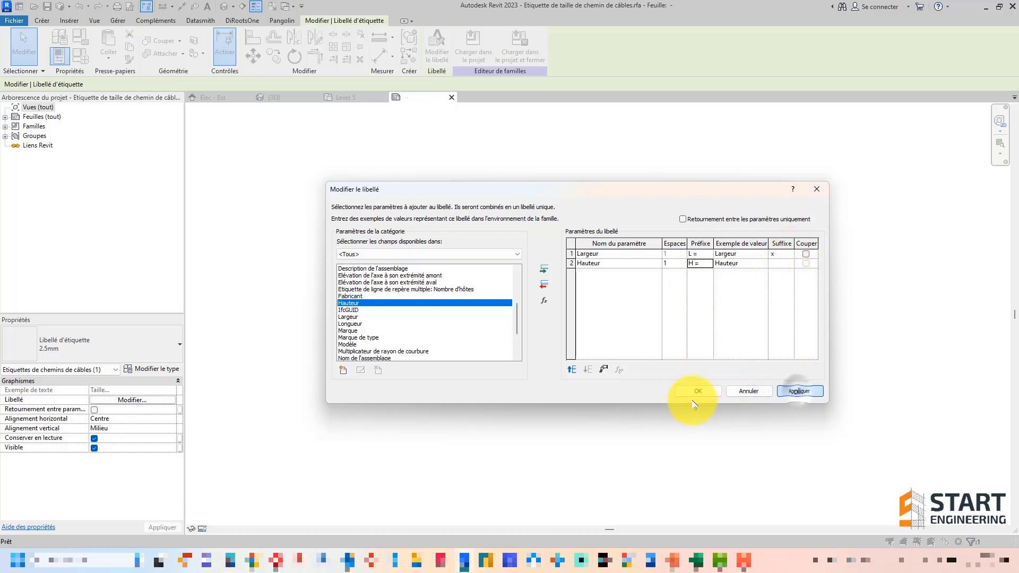
left_click(700, 392)
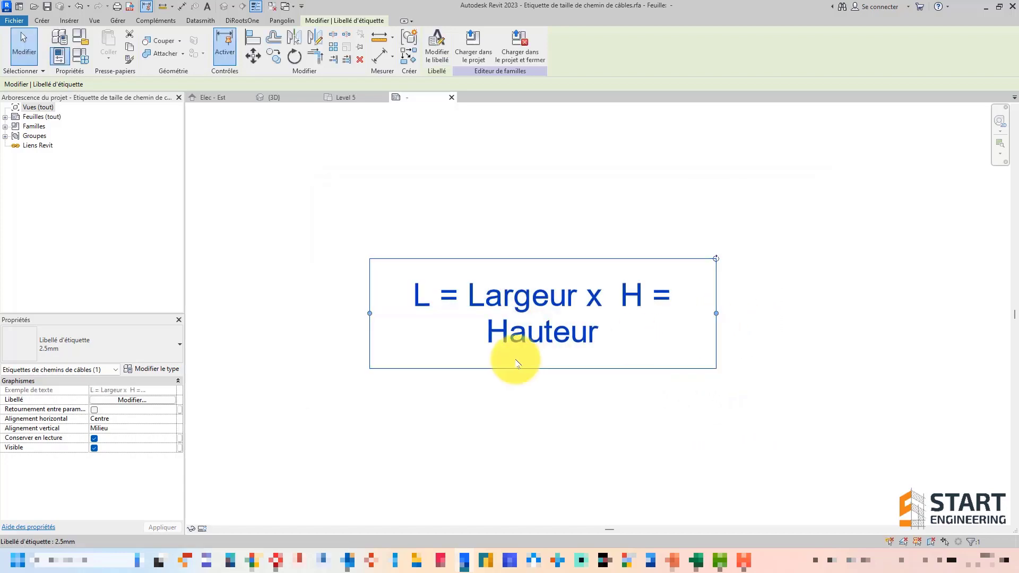
scroll(514, 359, "down", 2)
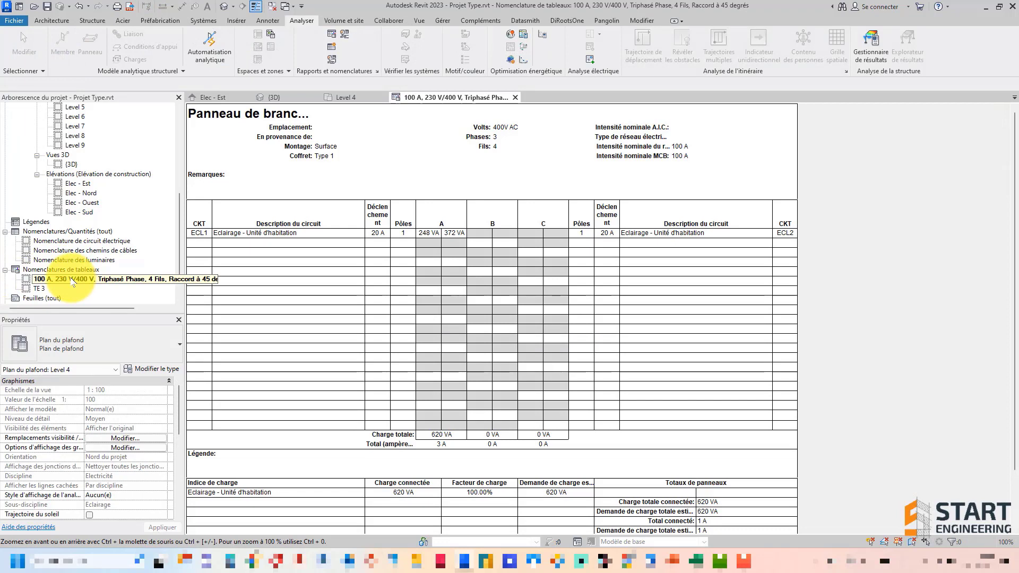
Open the TE 3 panel schedule and return to the 100 A, 230 V/400 V panel schedule to review their circuits.
left_click(73, 280)
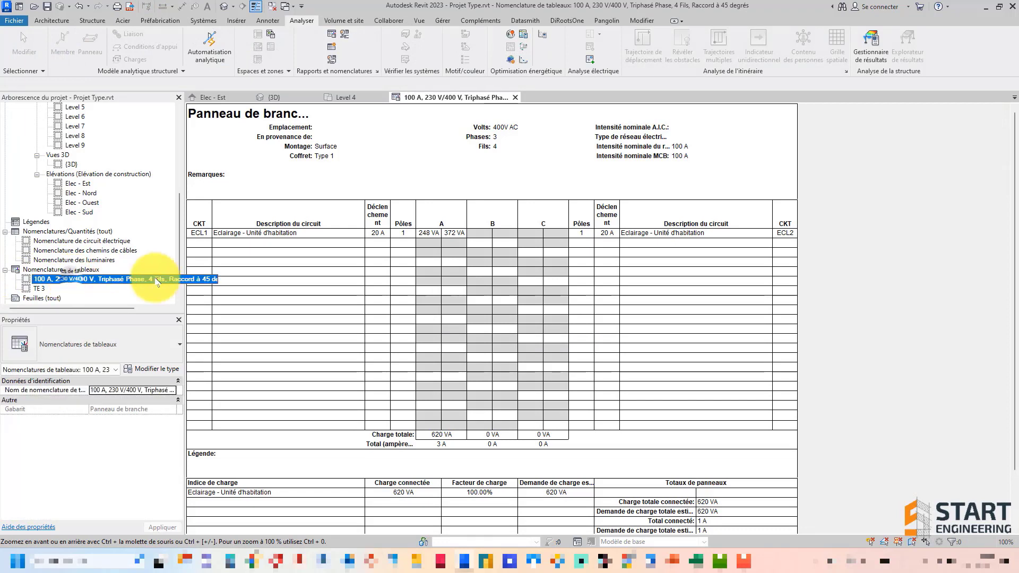
left_click(53, 289)
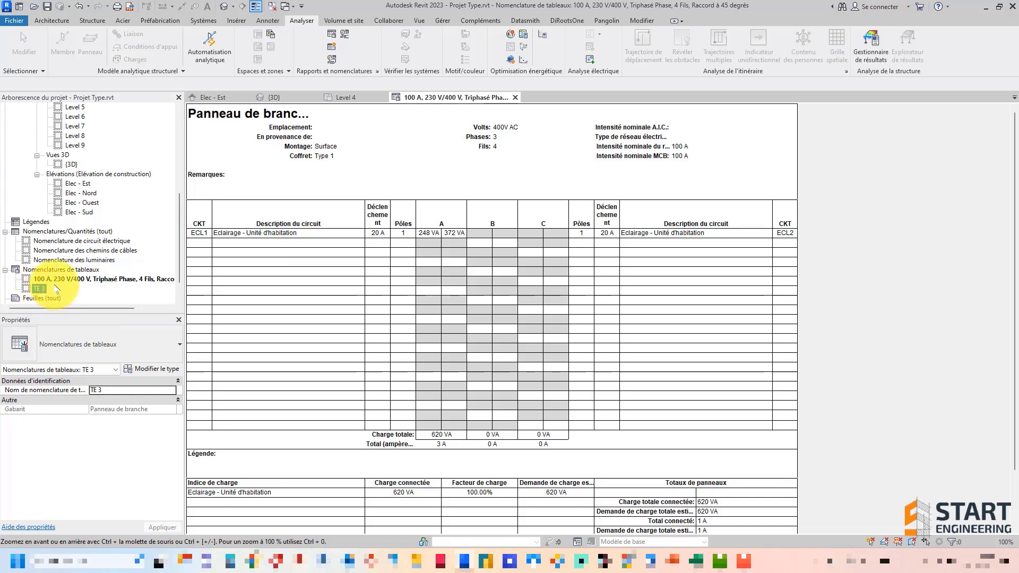
double_click(40, 289)
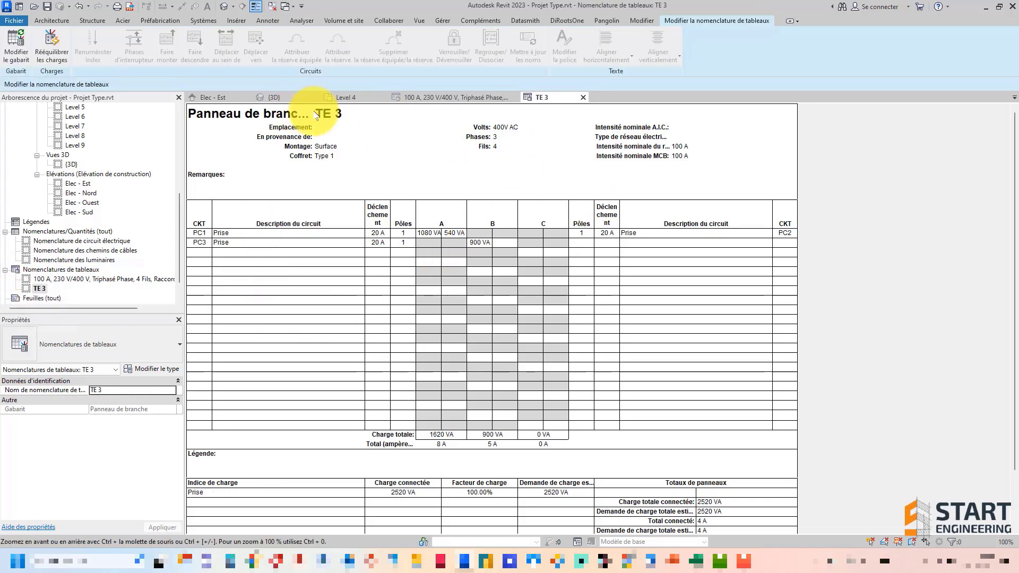
left_click(467, 97)
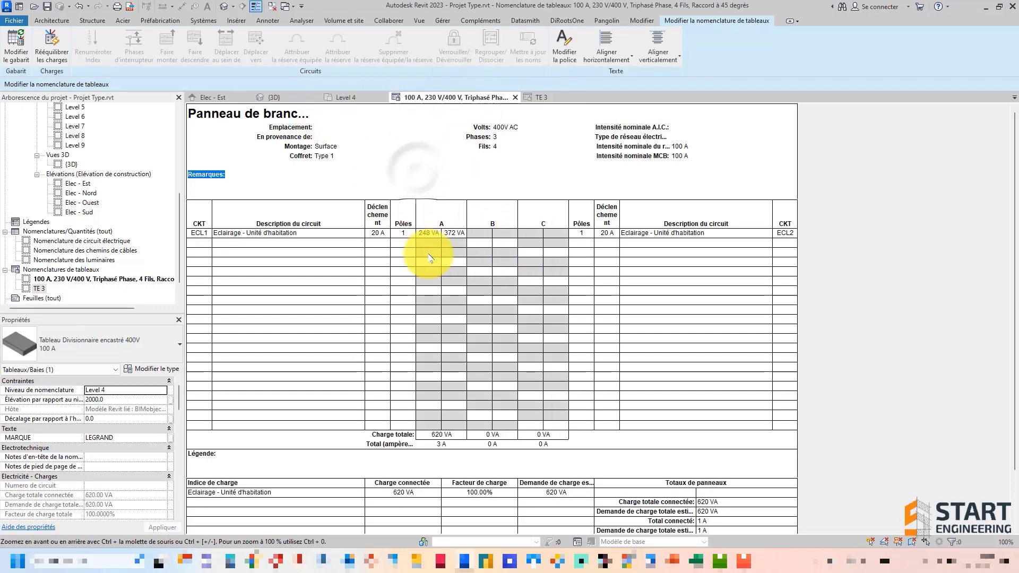
left_click(340, 270)
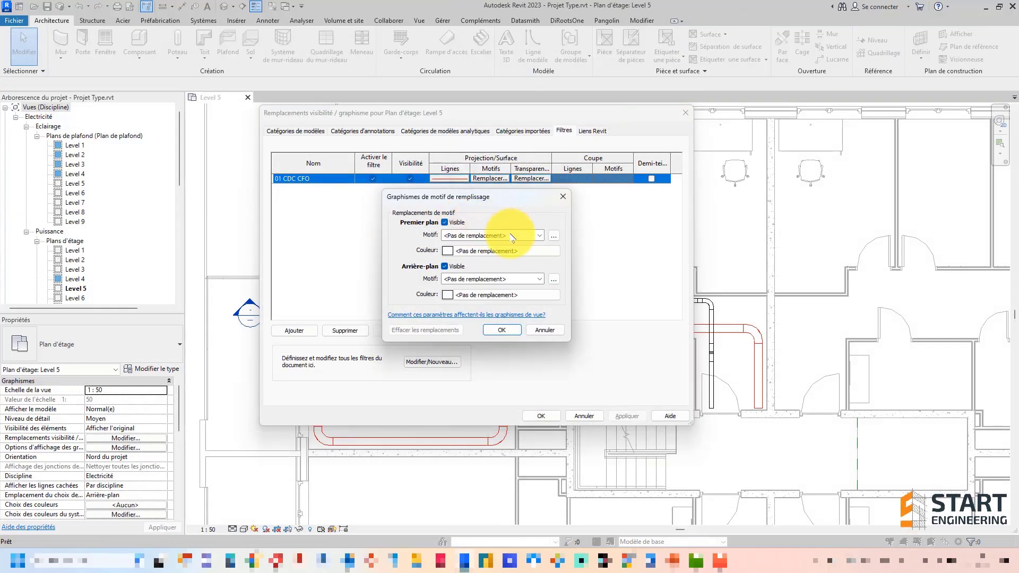
Set the 01 CDC CFO filter's foreground surface pattern override to Bois - Finition in red.
left_click(510, 235)
left_click(525, 280)
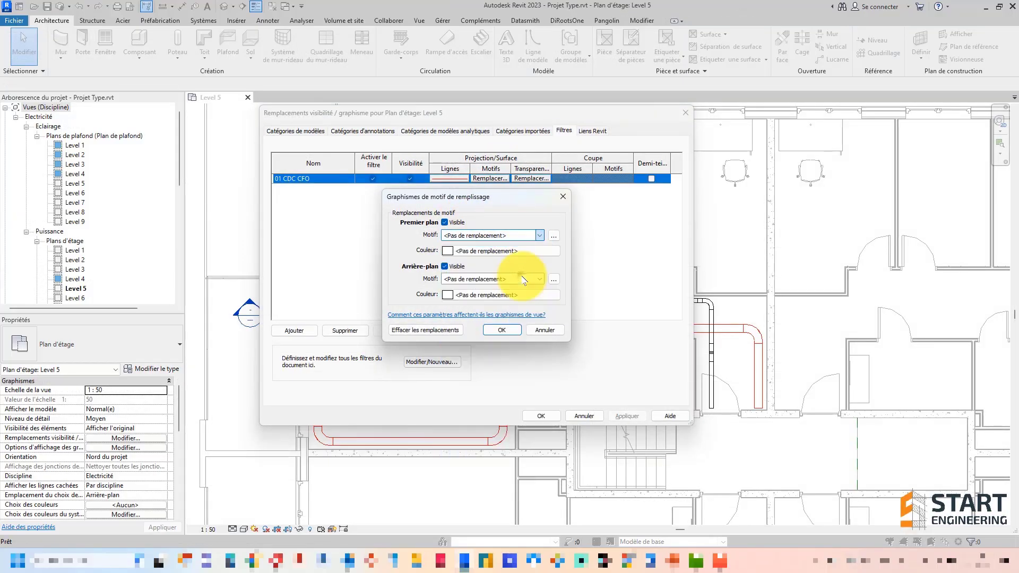
left_click(494, 250)
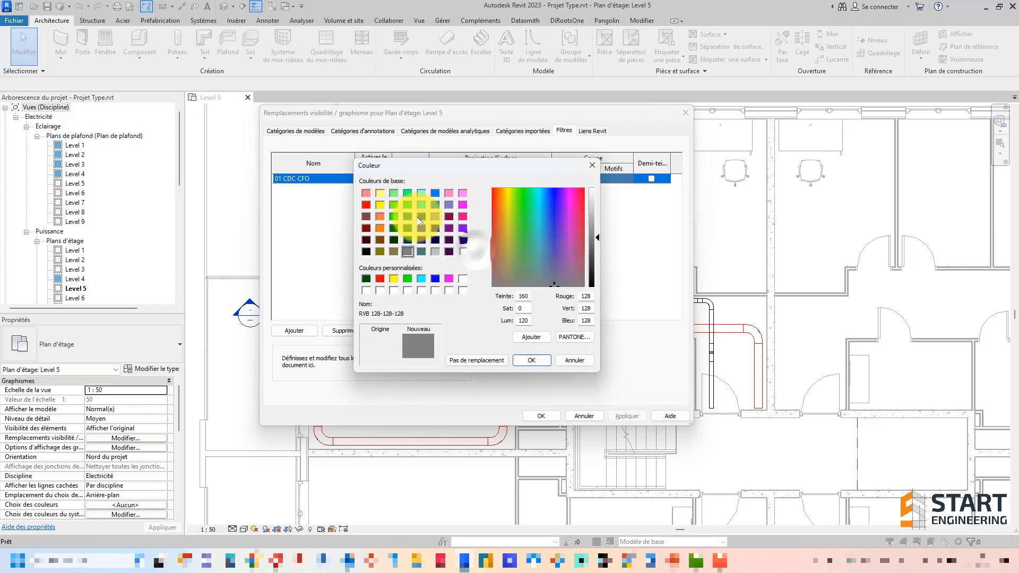
left_click(380, 278)
left_click(531, 361)
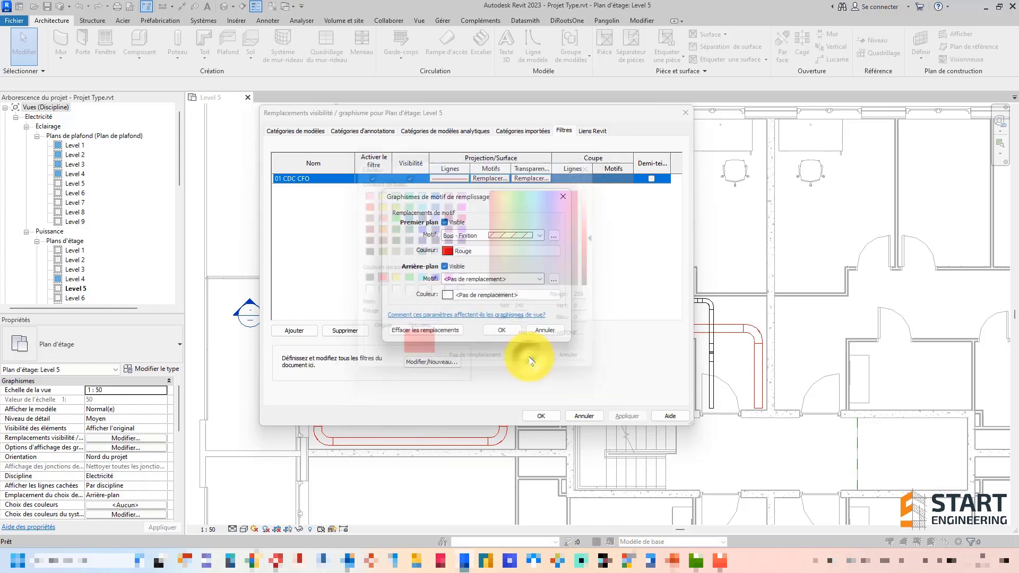
Set the 01 CDC CFO filter's background pattern to Bois - Finition in red and apply the overrides to the Level 5 plan.
left_click(501, 279)
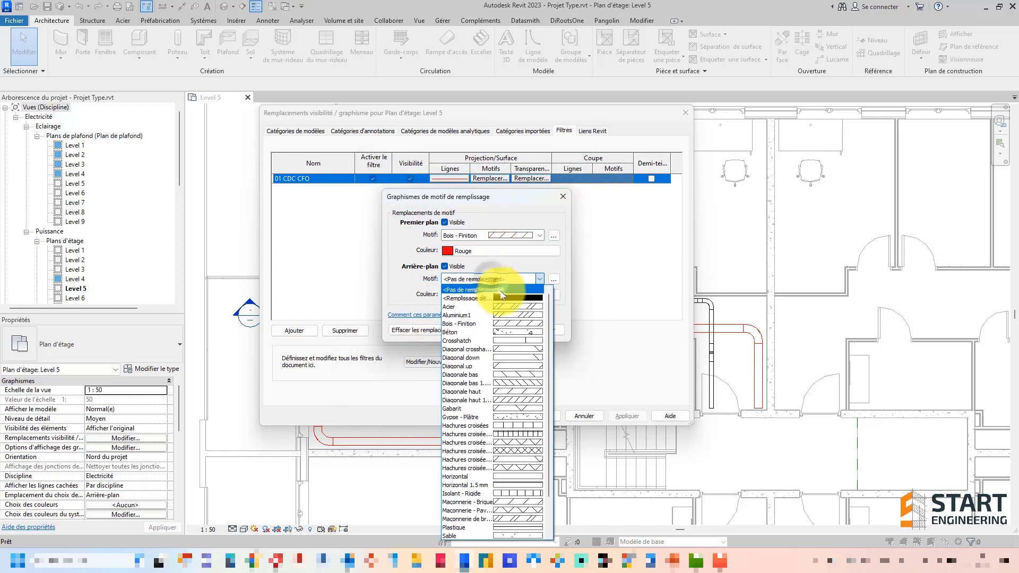
left_click(505, 324)
left_click(466, 296)
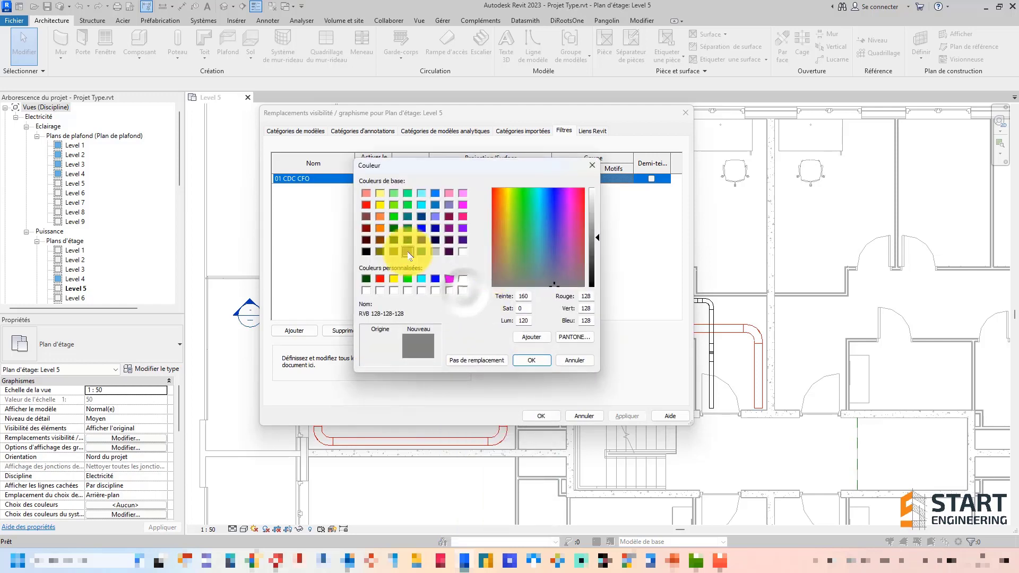
left_click(380, 279)
left_click(532, 361)
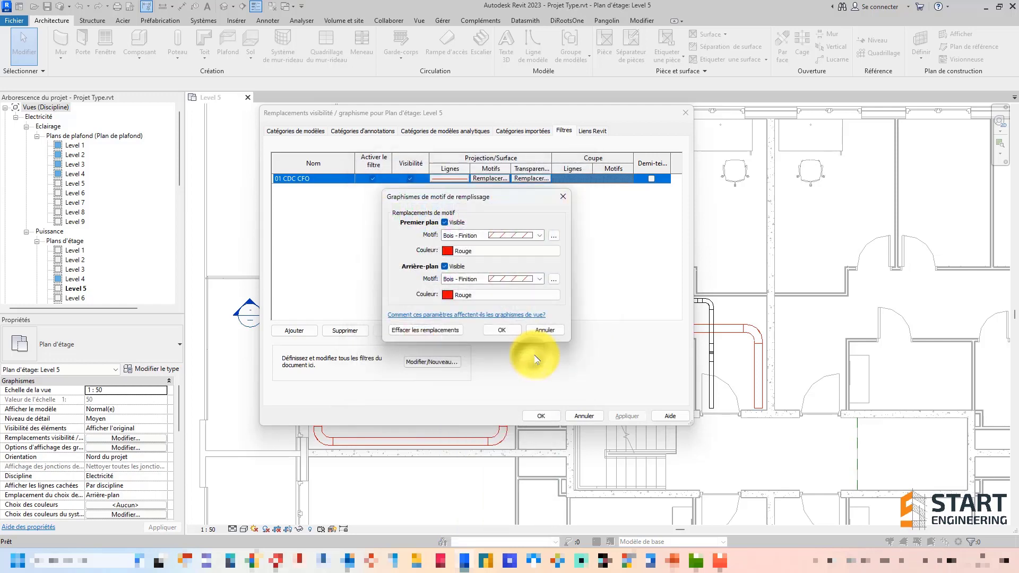
left_click(503, 330)
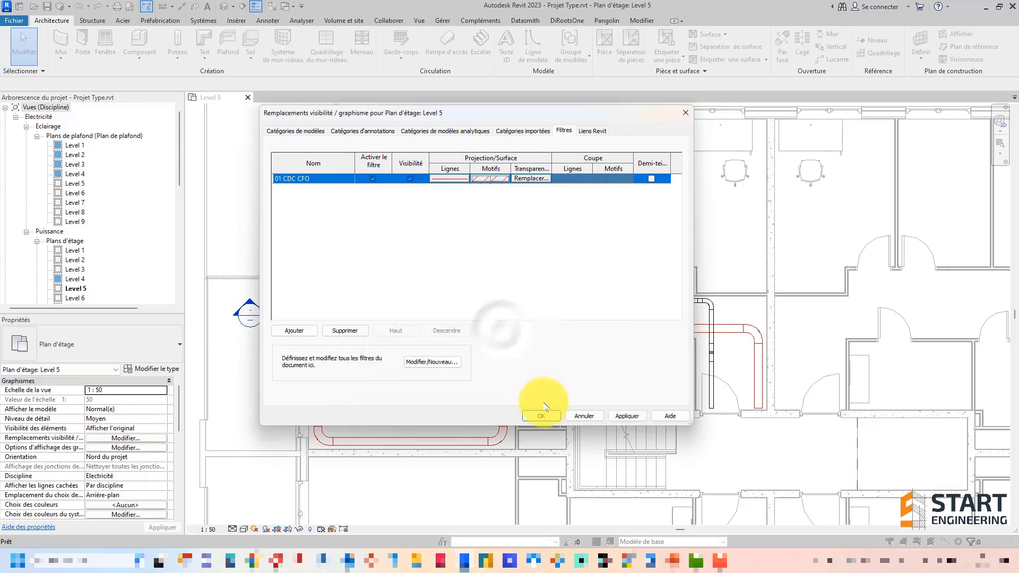
left_click(621, 416)
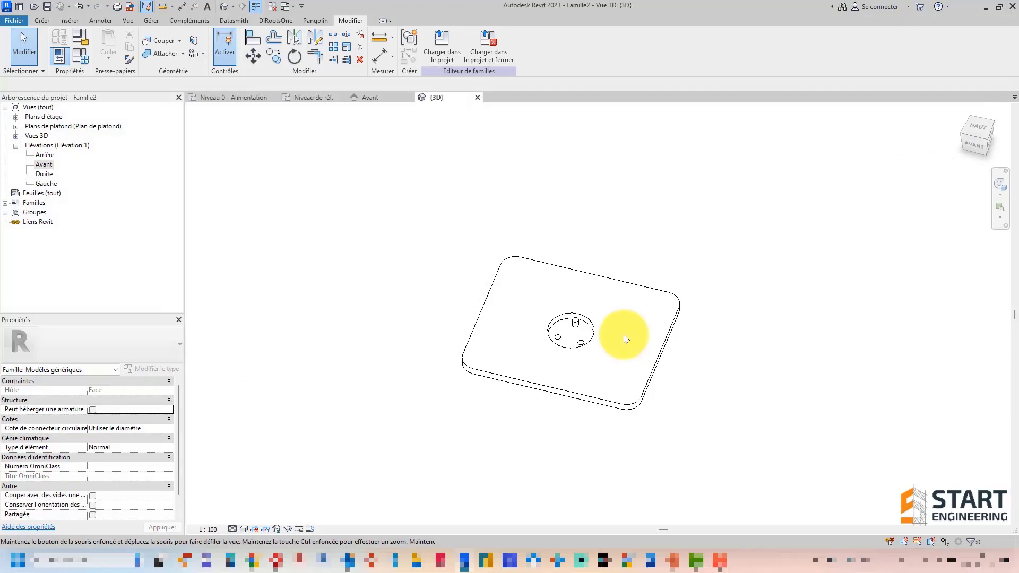
Examine the socket outlet family's plate, recess and pin holes in 3D and in the Niveau de réf. plan.
scroll(584, 327, "up", 5)
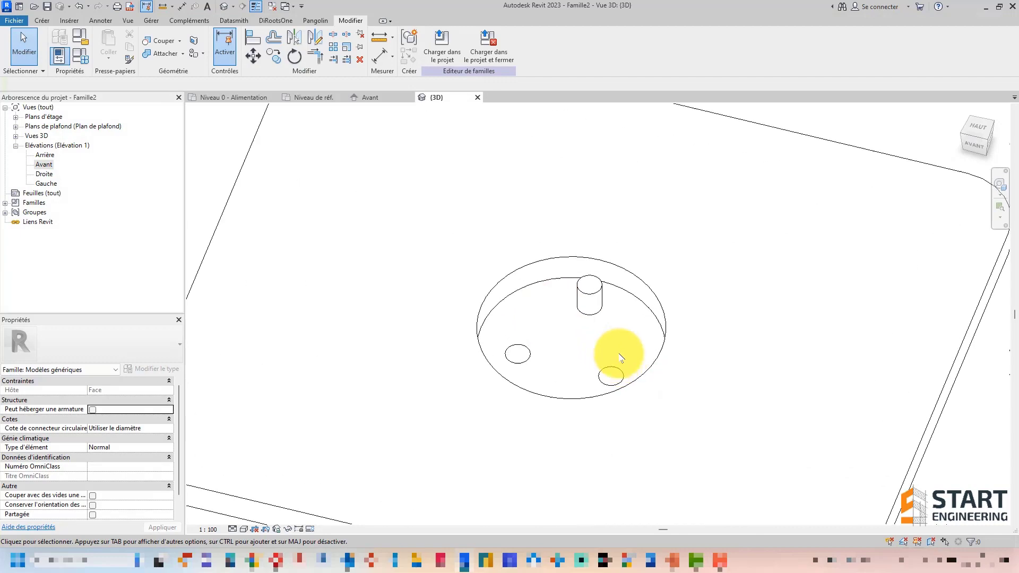
middle_click_drag(621, 356, 582, 292, "shift")
scroll(547, 288, "down", 3)
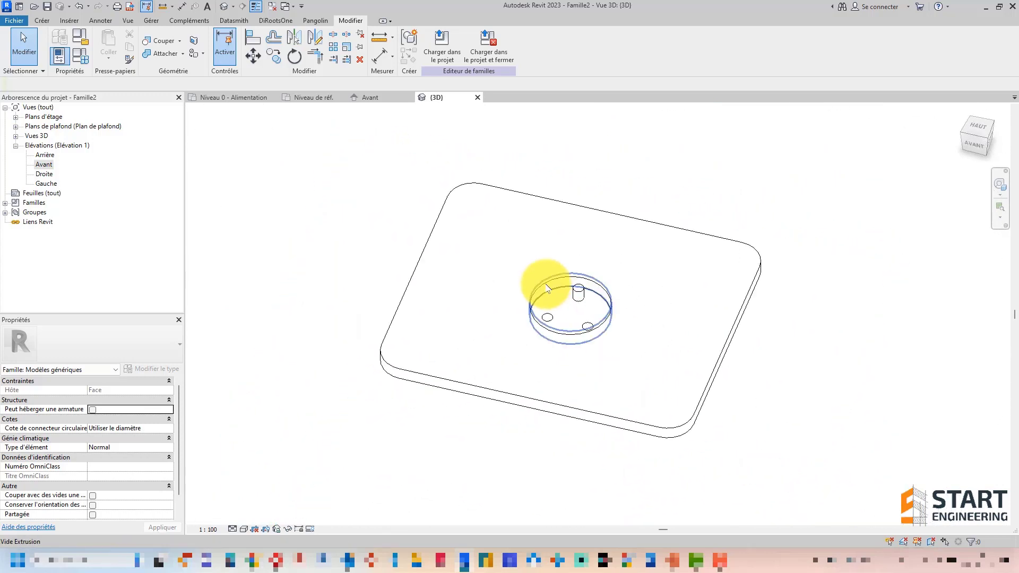
scroll(547, 289, "down", 3)
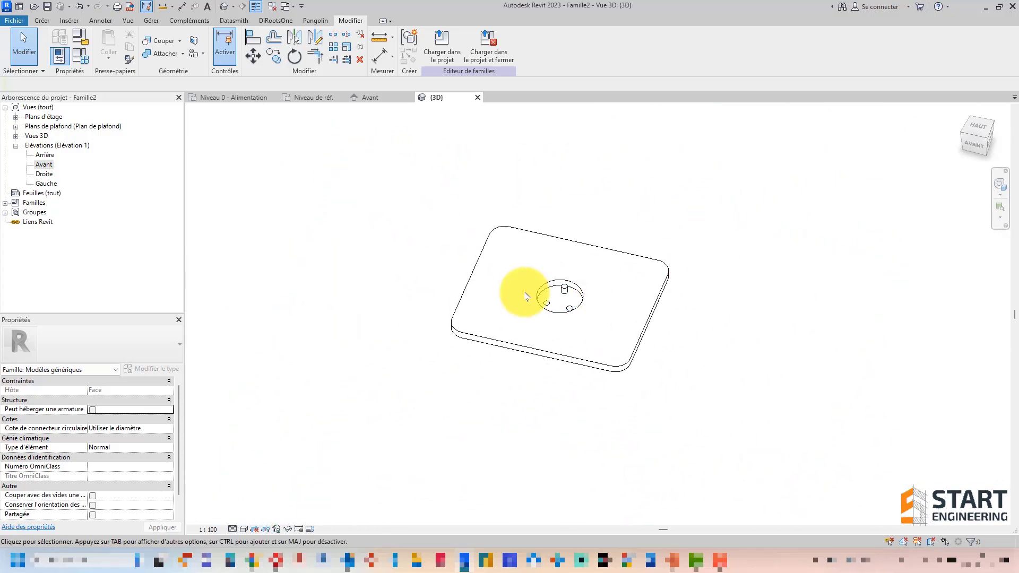
left_click(317, 101)
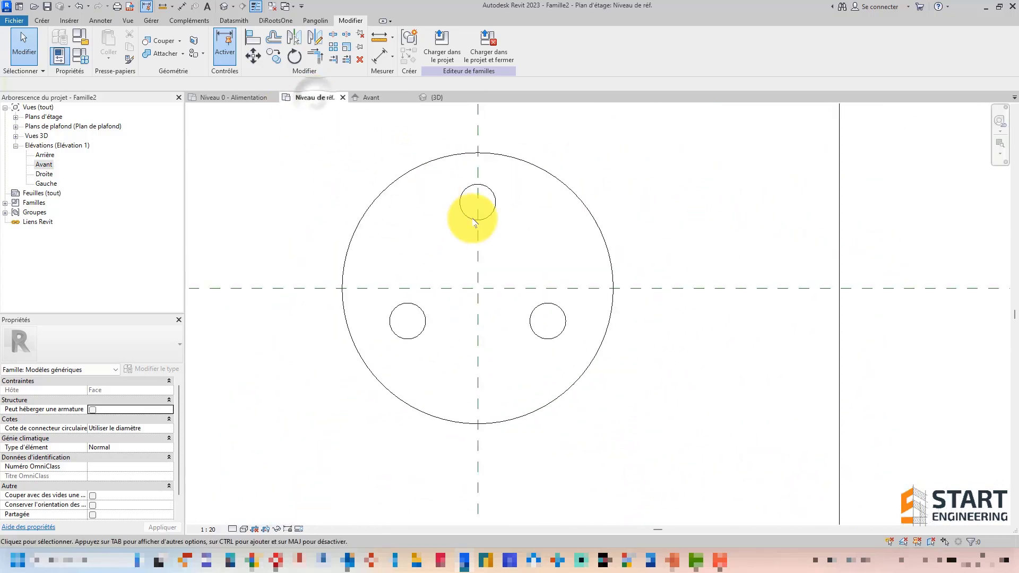
scroll(510, 308, "down", 3)
scroll(531, 325, "down", 1)
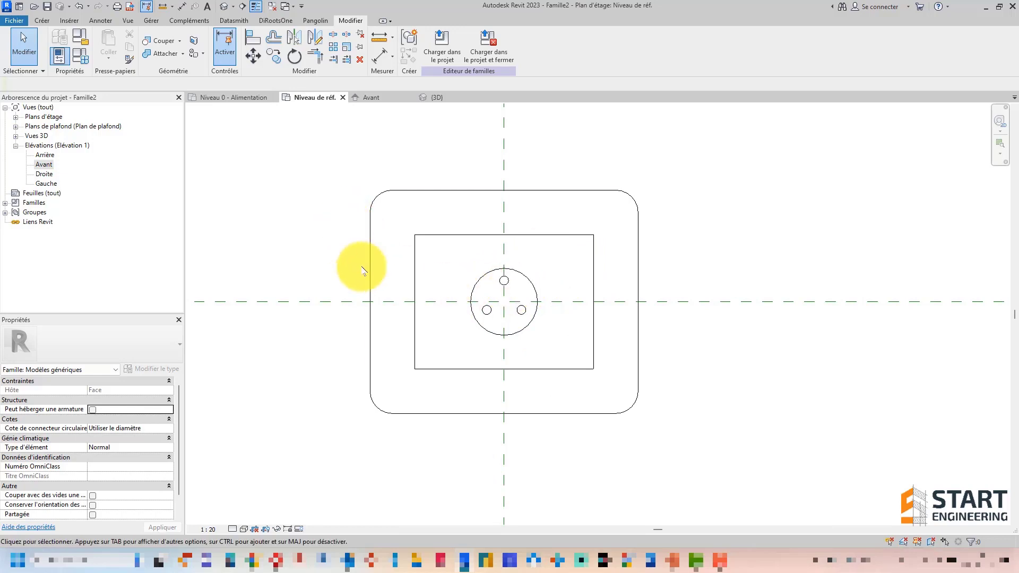
scroll(398, 243, "down", 2)
scroll(382, 156, "up", 2)
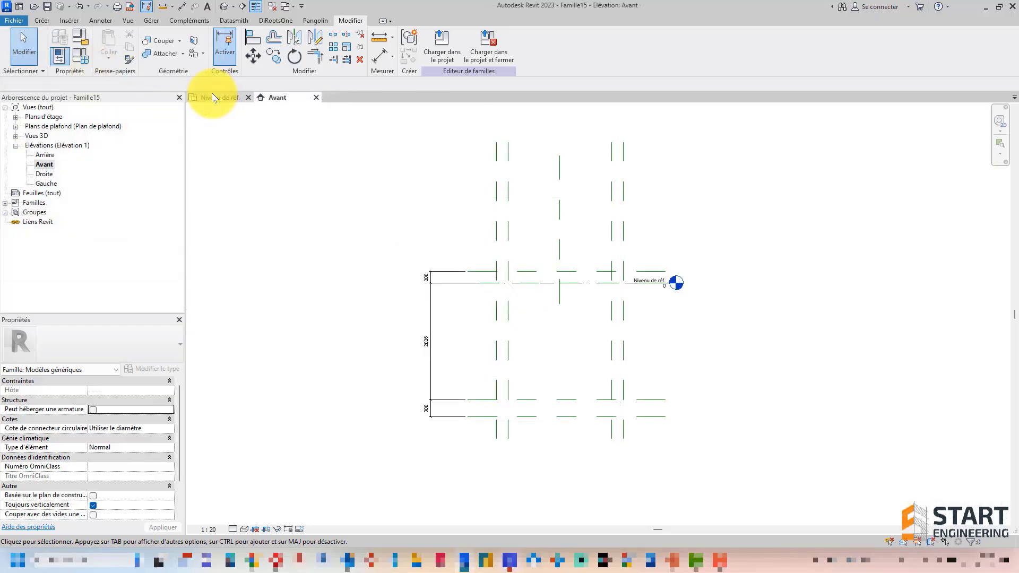
Open the Niveau de réf. plan of Famille15 and start a new parameter in the family types.
left_click(212, 98)
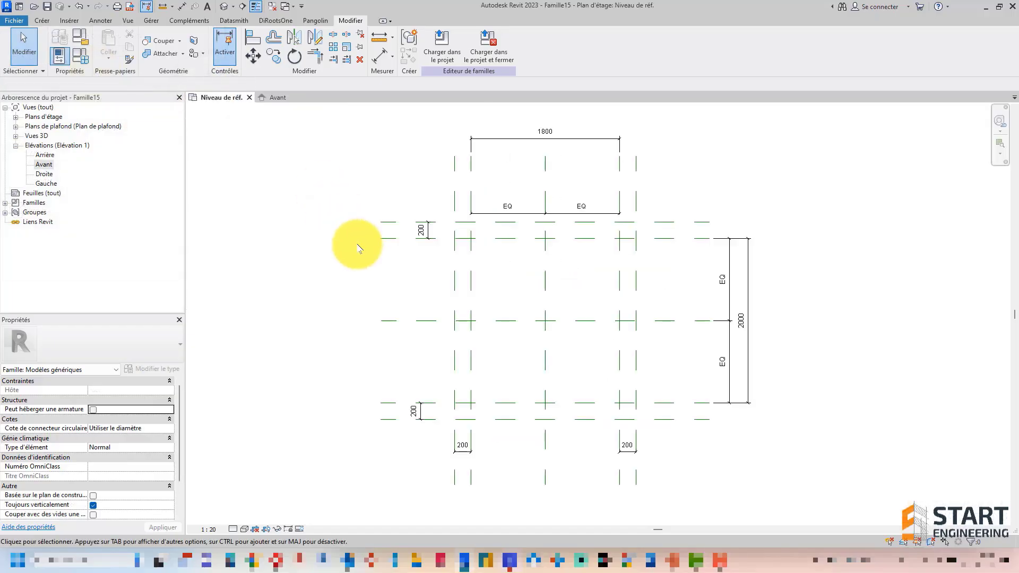
middle_click_drag(327, 240, 310, 269)
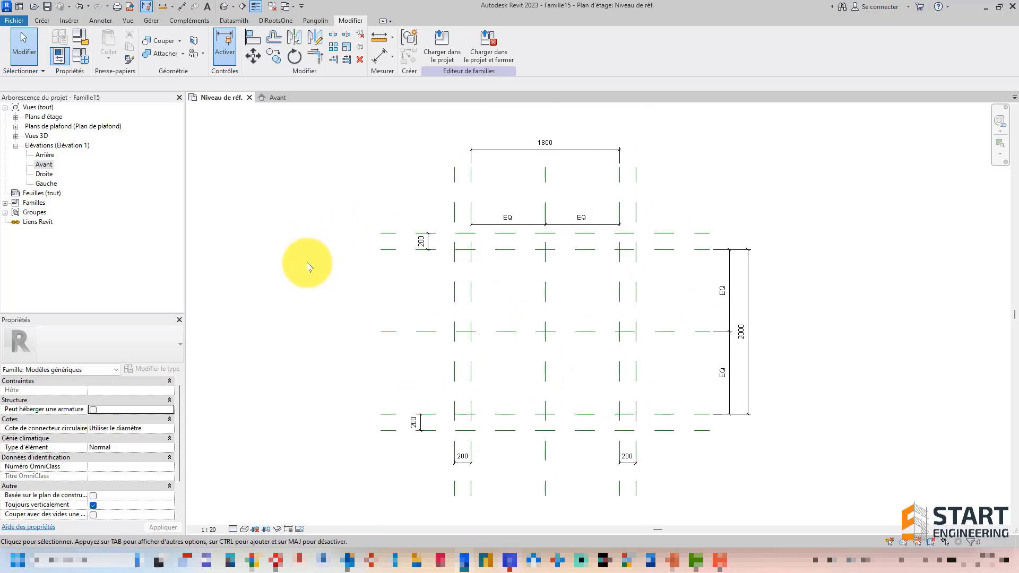
left_click(82, 58)
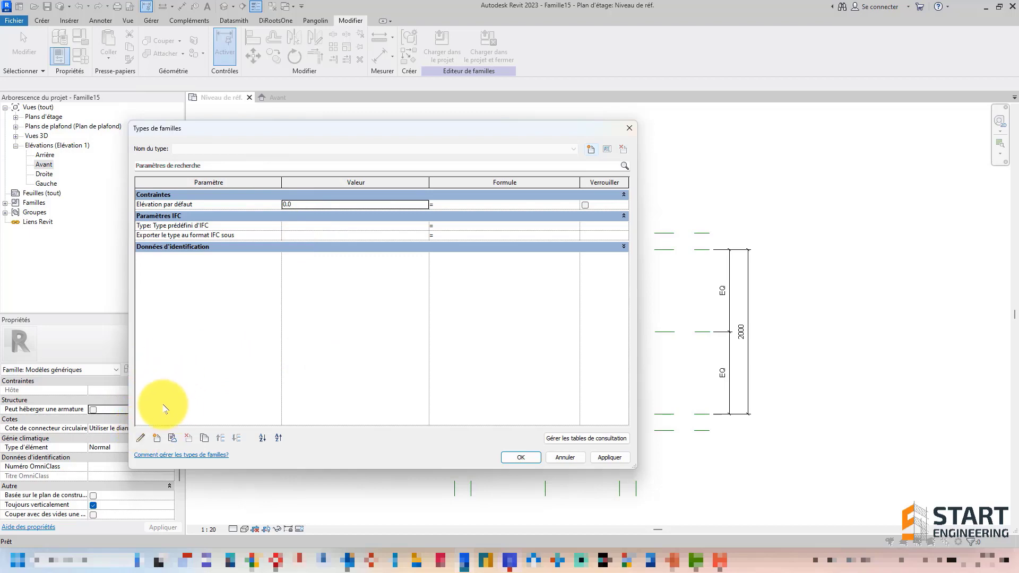
left_click(157, 439)
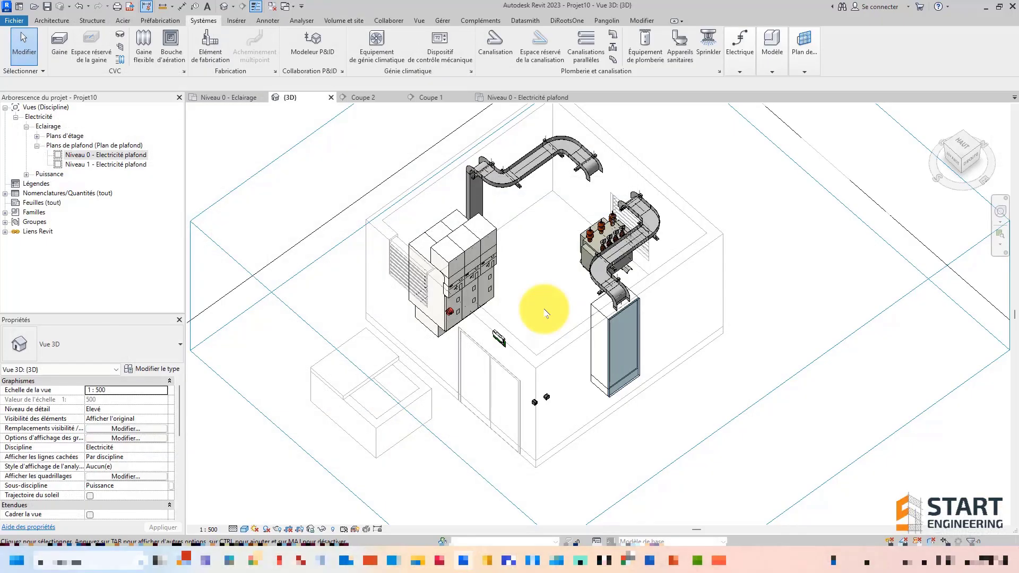
scroll(478, 265, "up", 5)
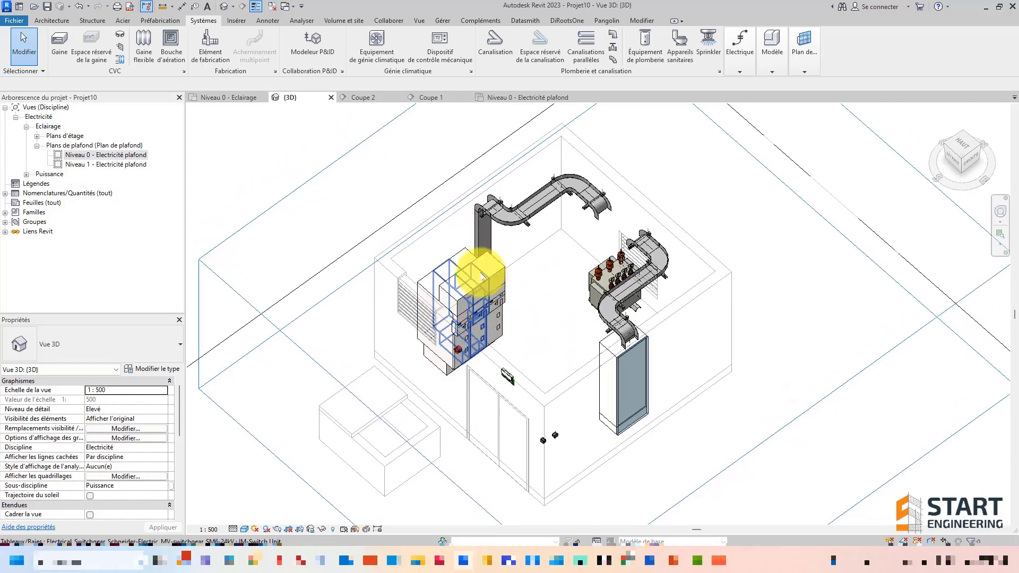
middle_click_drag(470, 231, 668, 261)
middle_click_drag(467, 216, 437, 210)
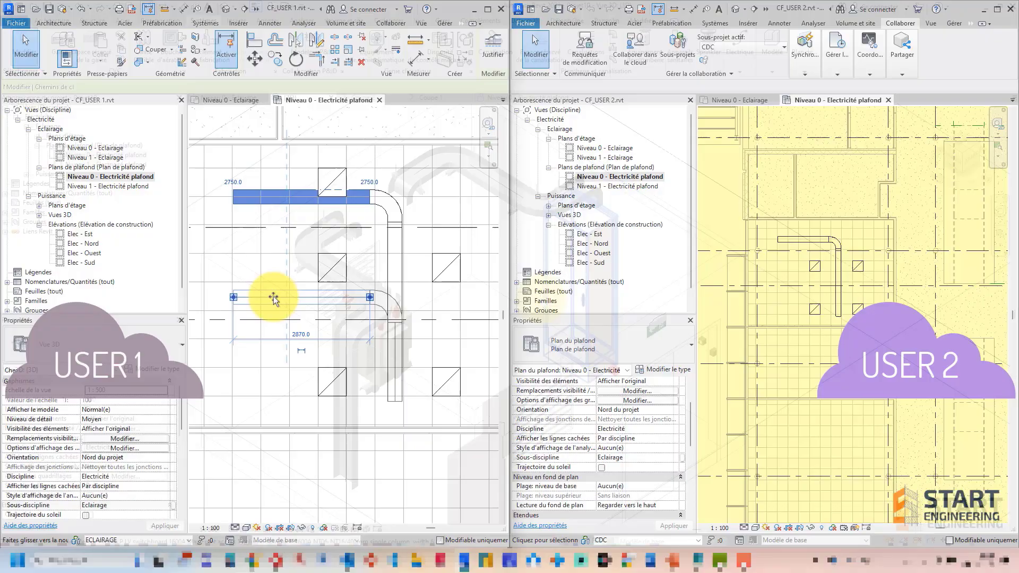
Try to move the horizontal 300 mm x 100 mm cable tray upward on USER 1's Niveau 0 - Electricité plafond plan.
left_click_drag(266, 296, 270, 222)
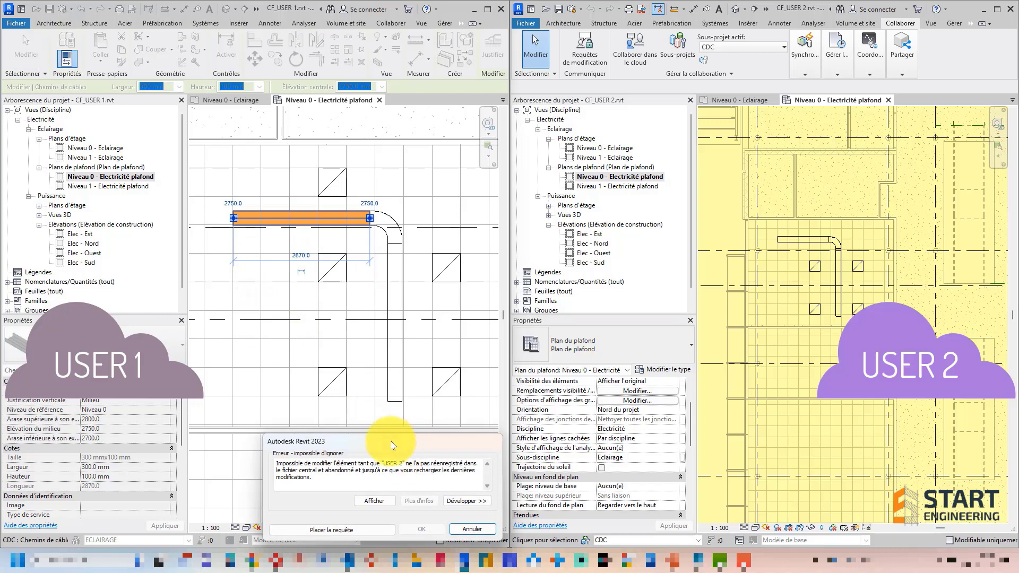
left_click_drag(392, 445, 369, 264)
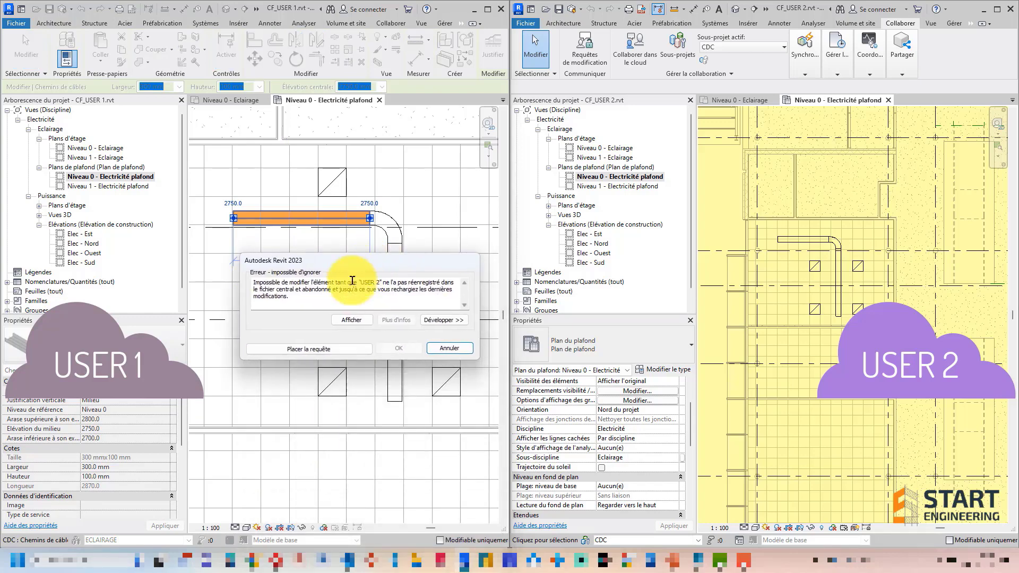